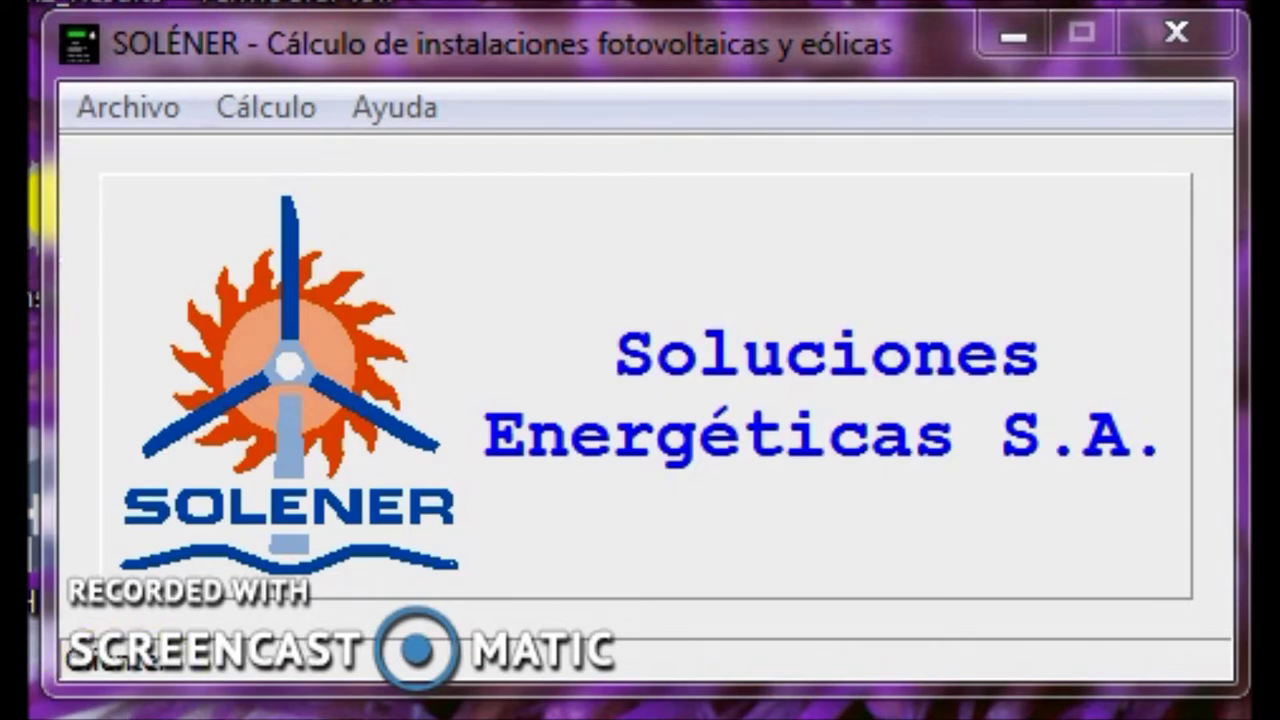
- Open the electrification calculation for small installations
mouse_move(283, 230)
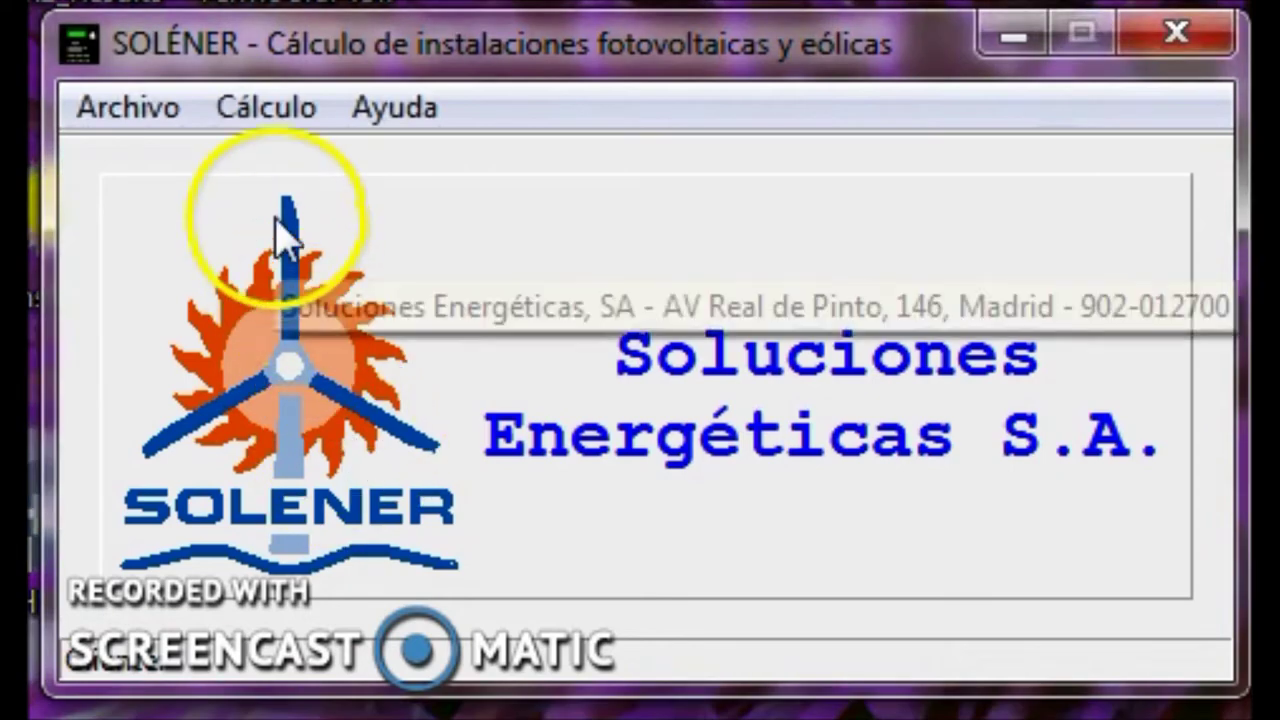
left_click(272, 112)
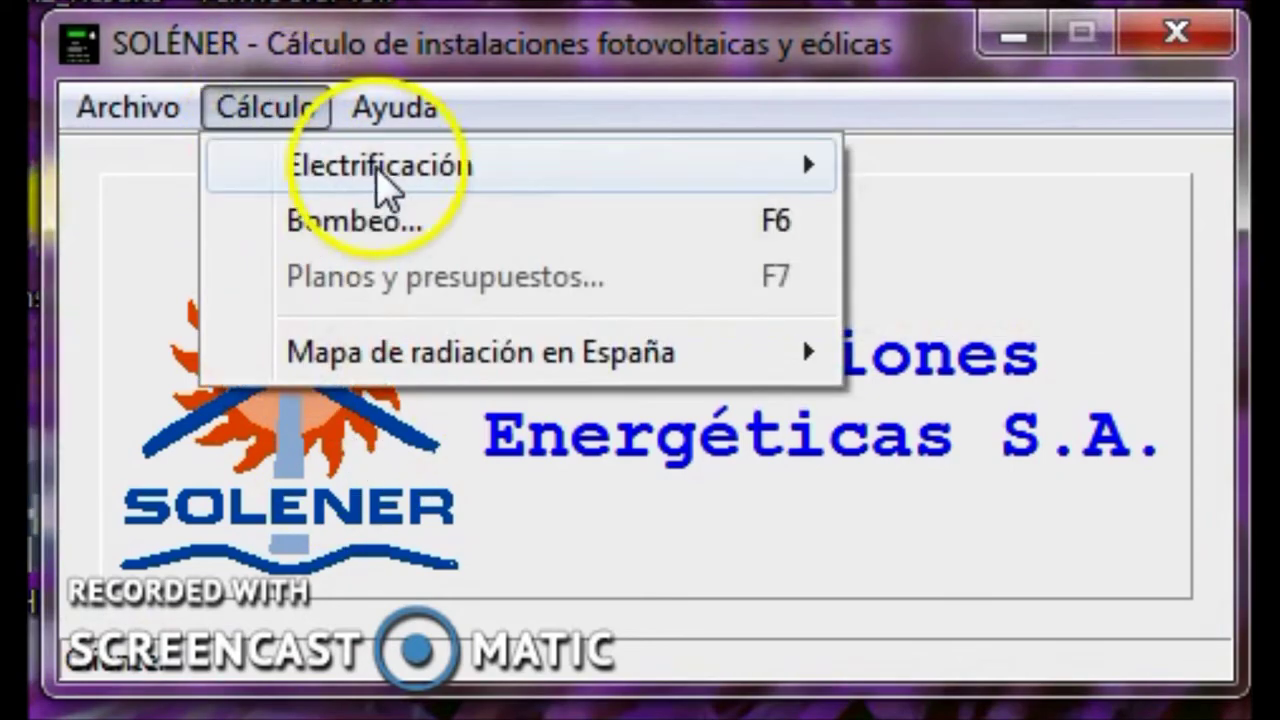
mouse_move(606, 180)
left_click(908, 170)
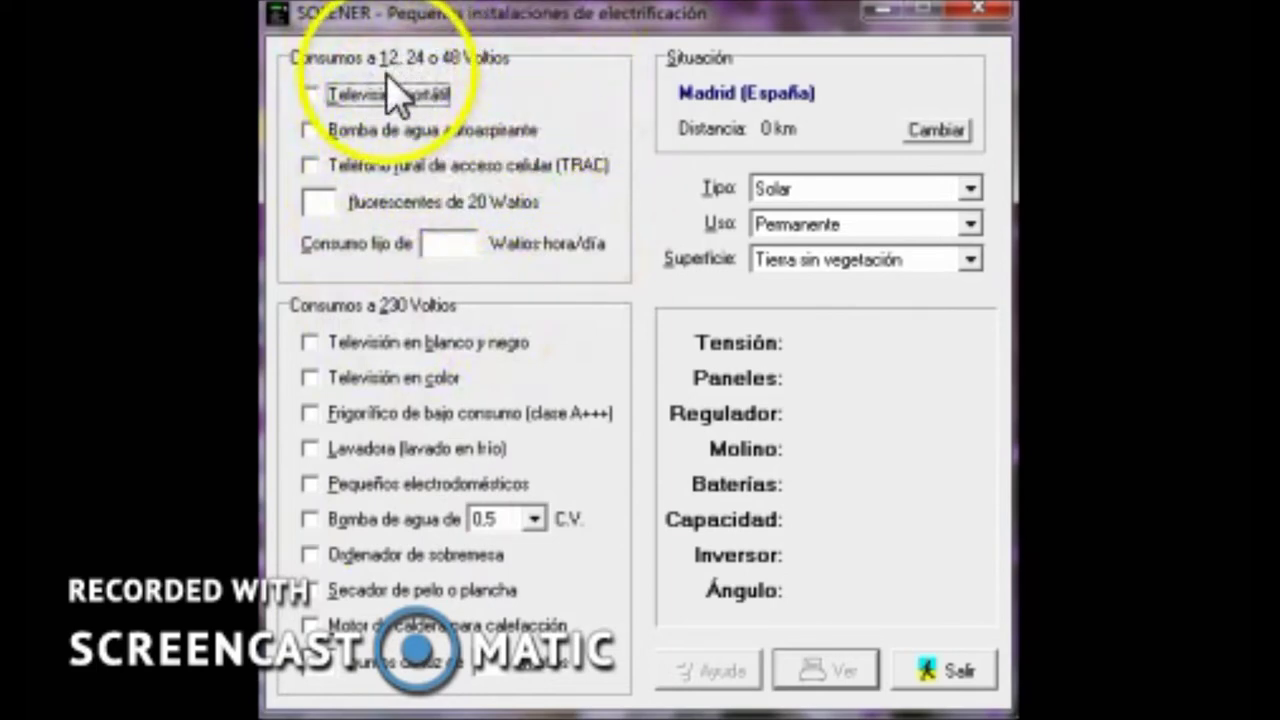
- Set the number of 20-watt fluorescent lamps in the 12, 24 or 48 V consumption group to 4
left_click(323, 206)
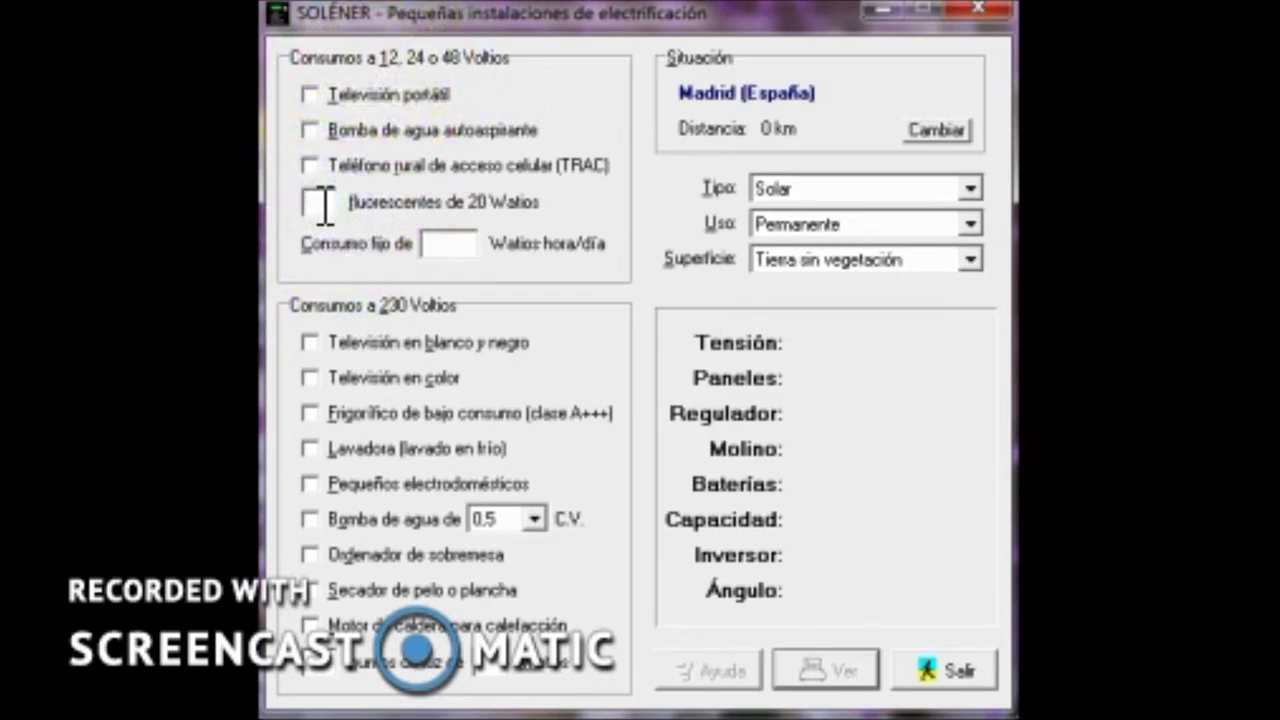
type("2")
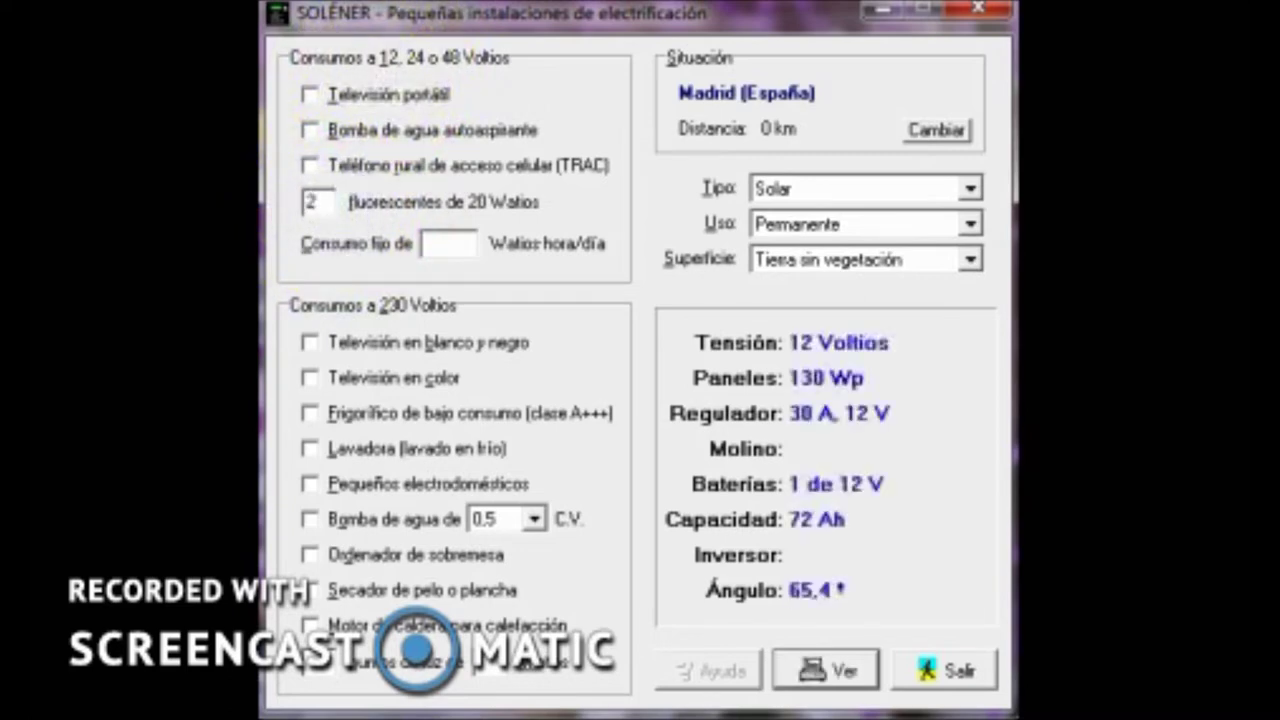
key("BackSpace")
type("4")
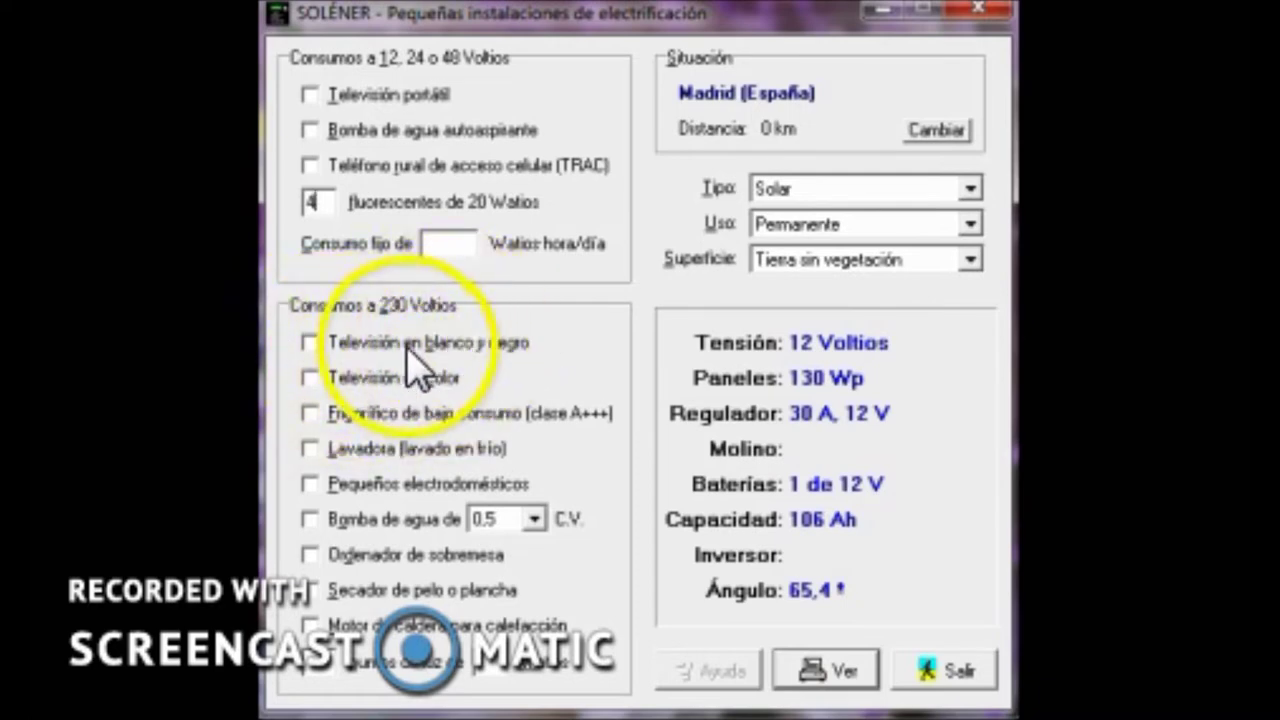
- Include the colour television, the class A+++ refrigerator, the cold-wash washing machine and small appliances in the 230 V consumption
left_click(310, 377)
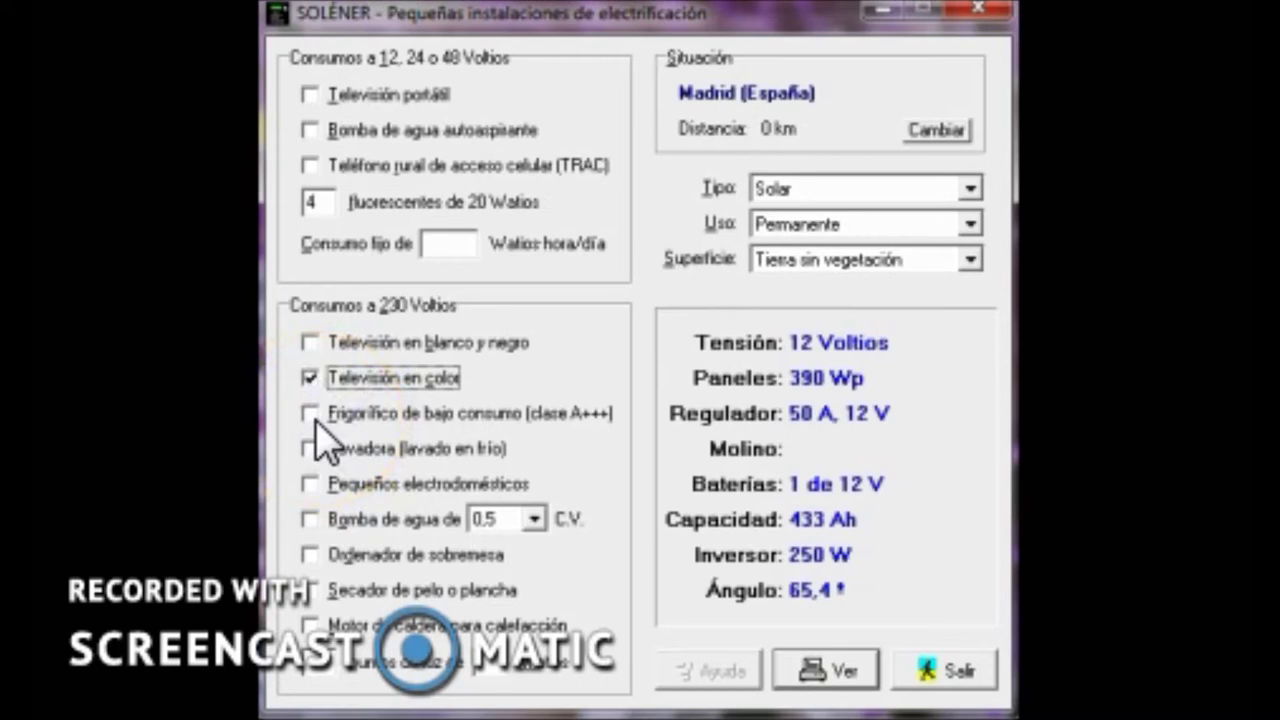
left_click(311, 414)
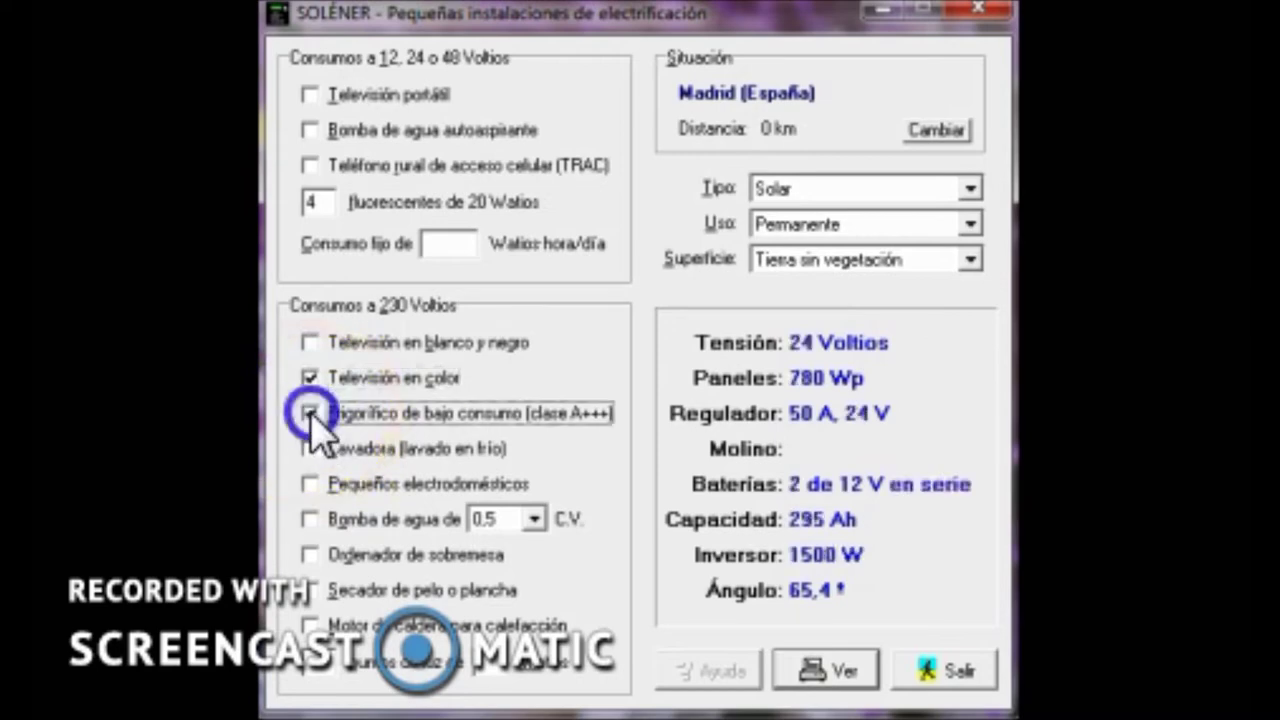
left_click(310, 450)
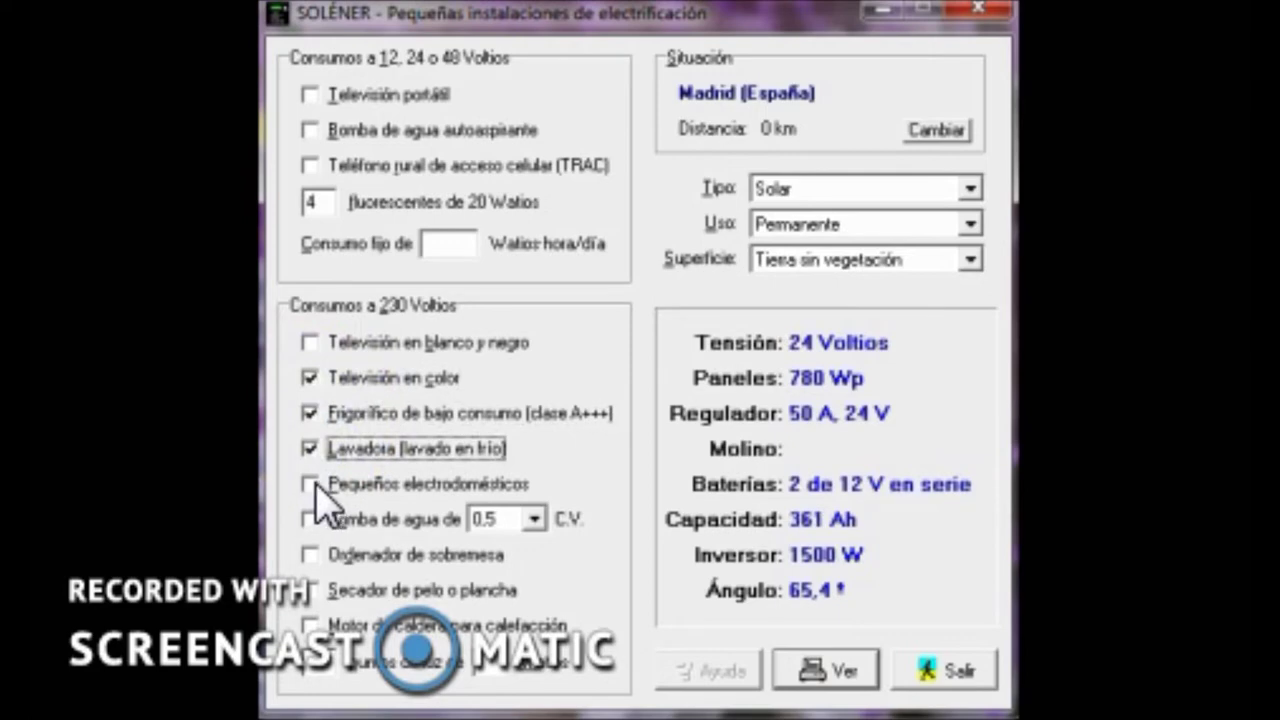
left_click(311, 485)
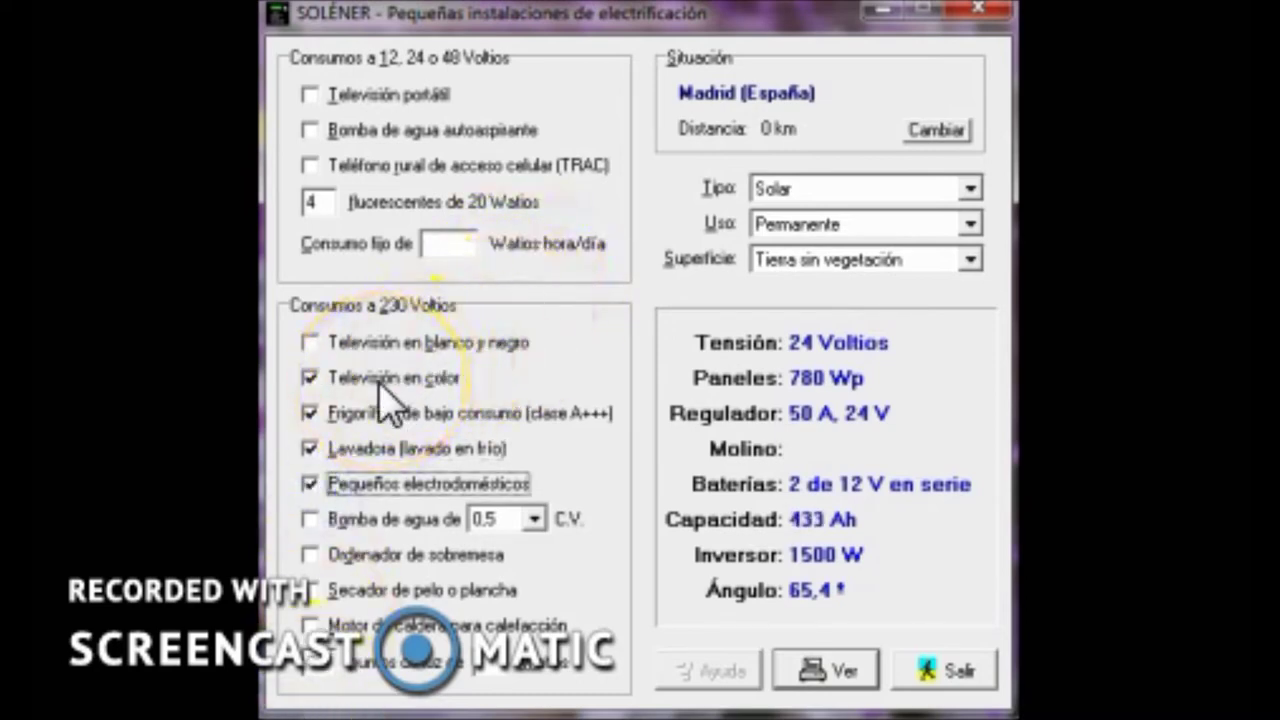
- Add the desktop computer, the hair dryer or iron, and the heating boiler motor to the 230 V consumption
left_click(510, 595)
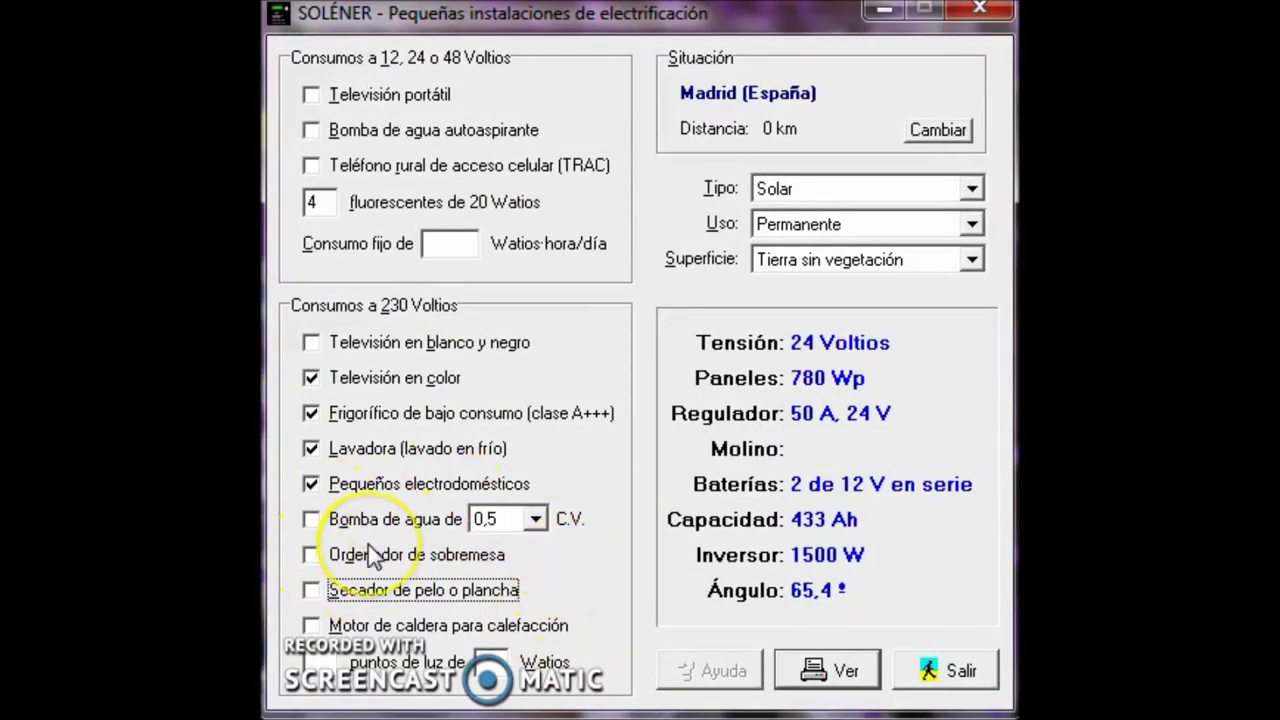
left_click(310, 558)
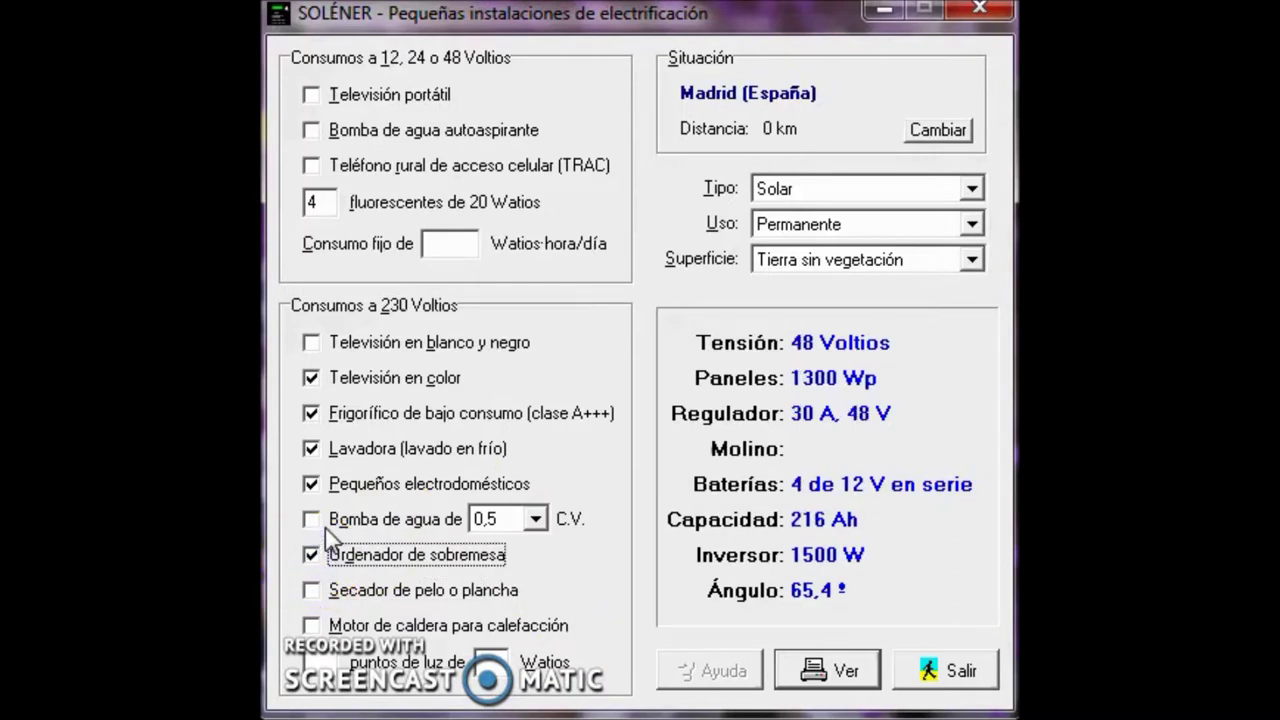
left_click(311, 590)
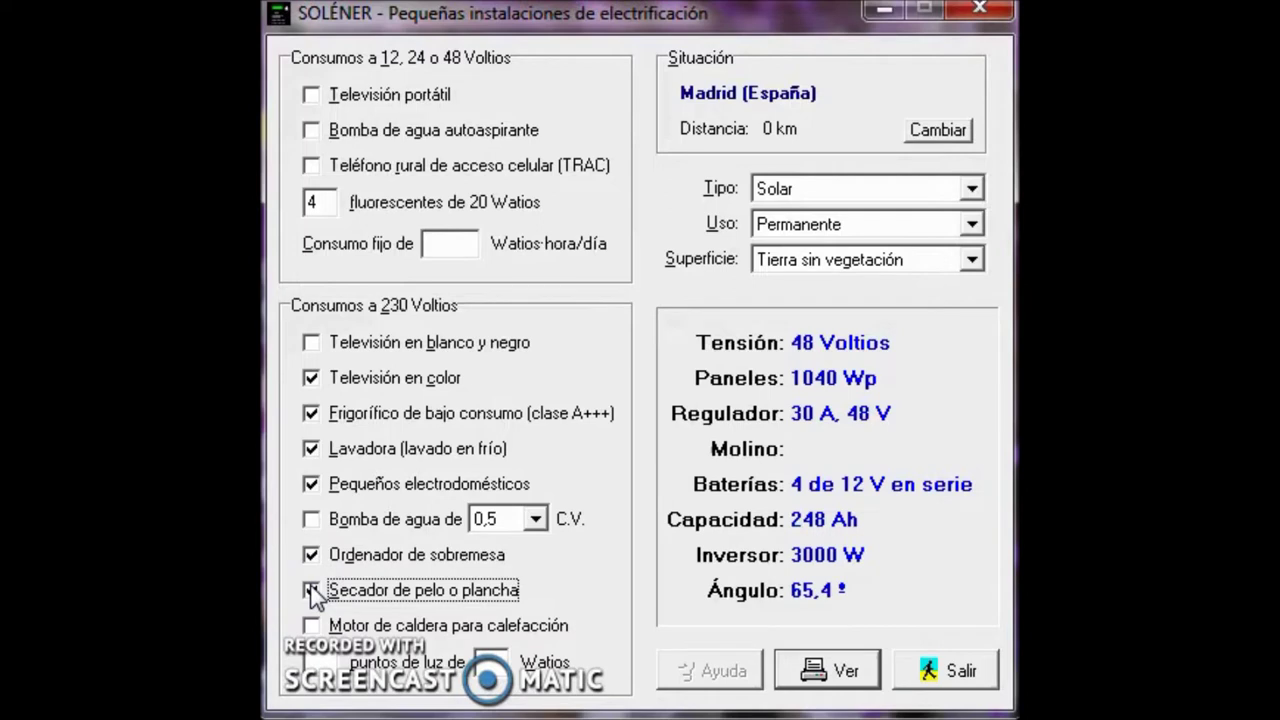
left_click_drag(311, 592, 316, 628)
left_click(314, 627)
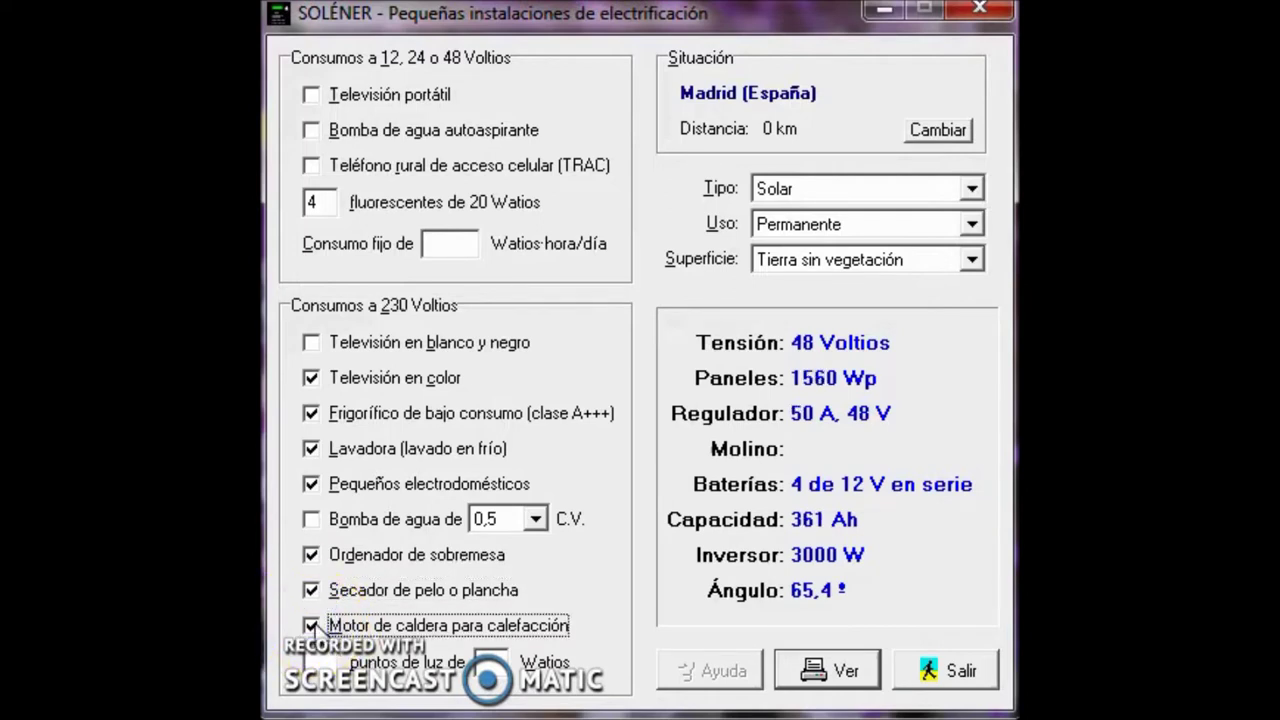
left_click(312, 627)
- Specify 8 light points of 10 watts each in the 230 V consumption group
left_click(320, 662)
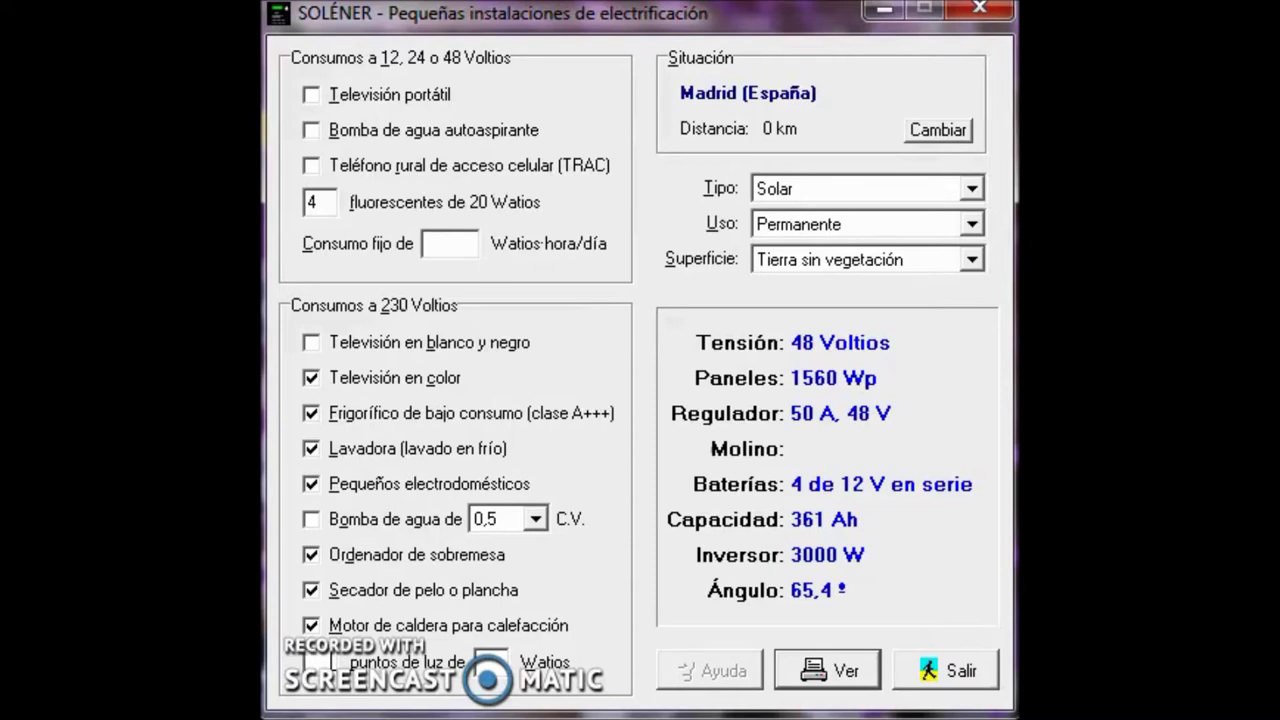
type("8")
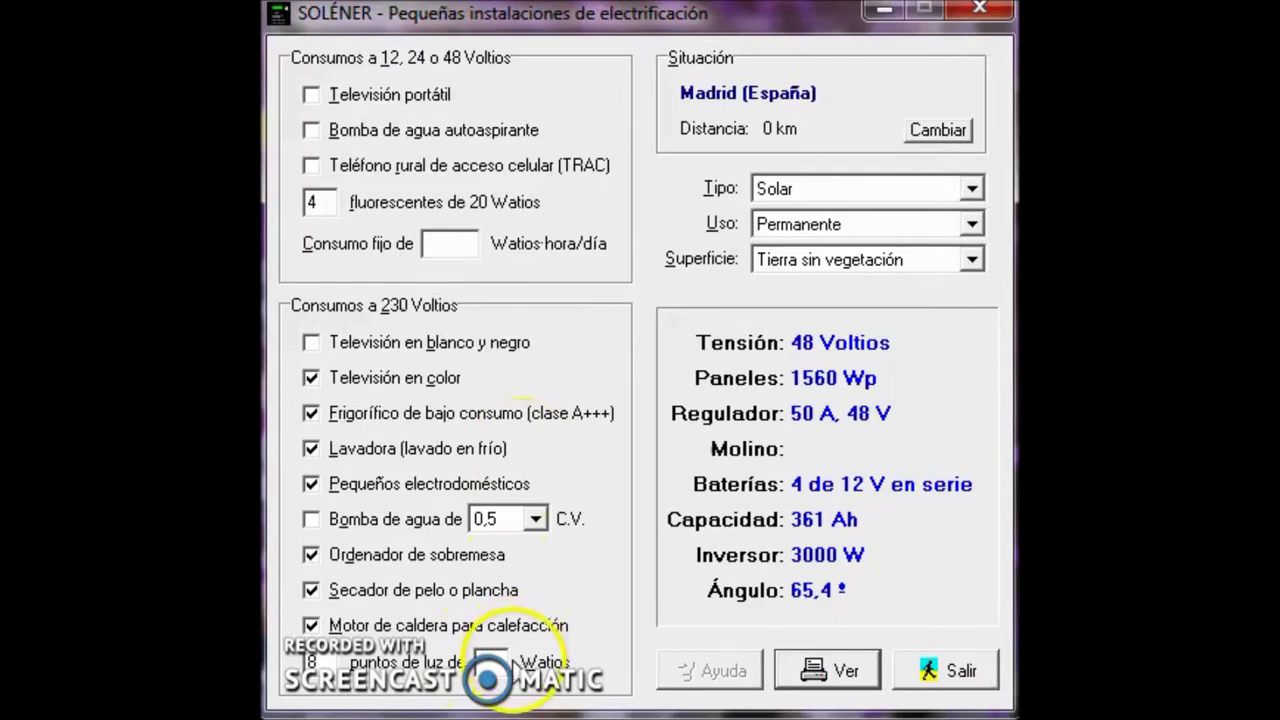
left_click(500, 662)
type("10")
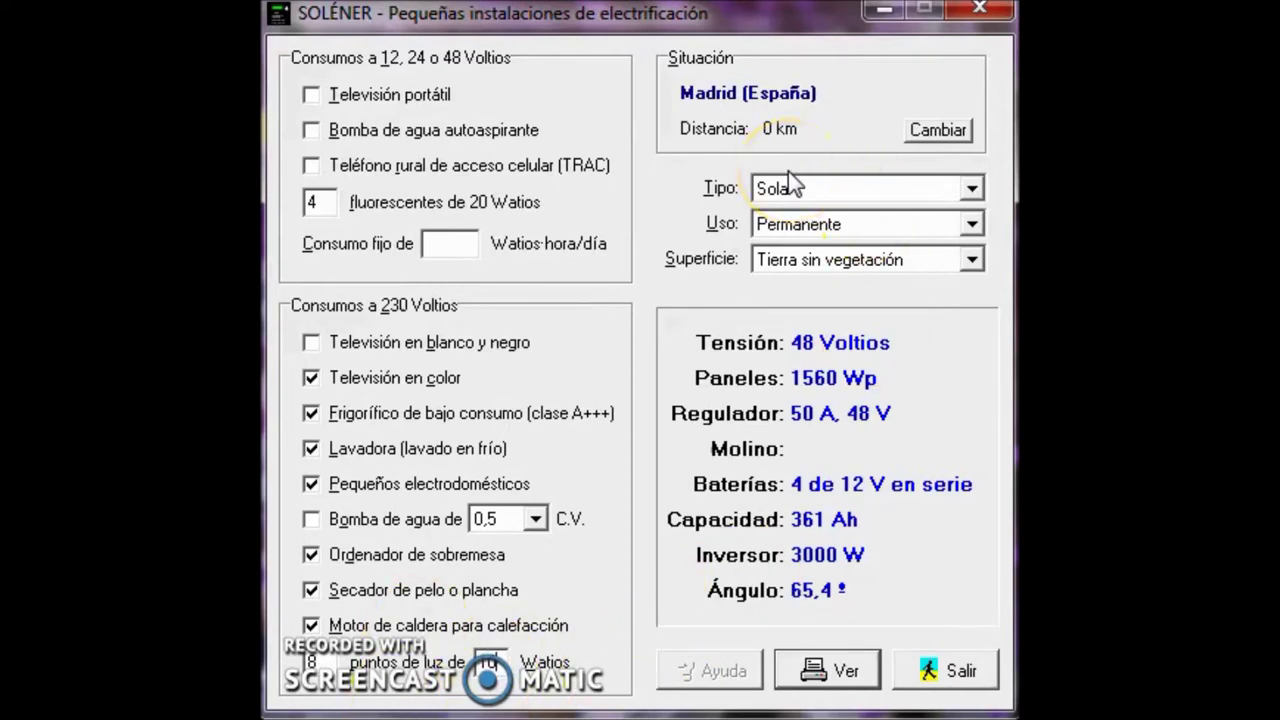
- Confirm Madrid, España as the installation's location and set the surface to Cemento
left_click(936, 134)
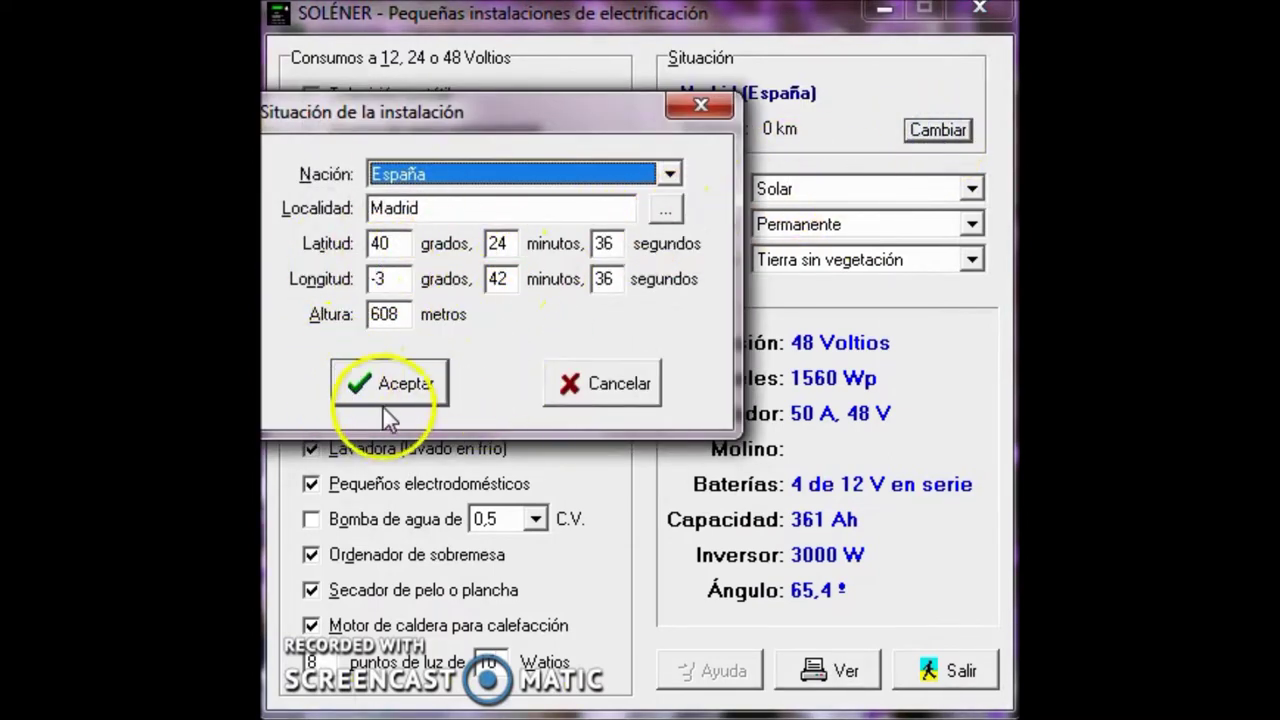
left_click(390, 385)
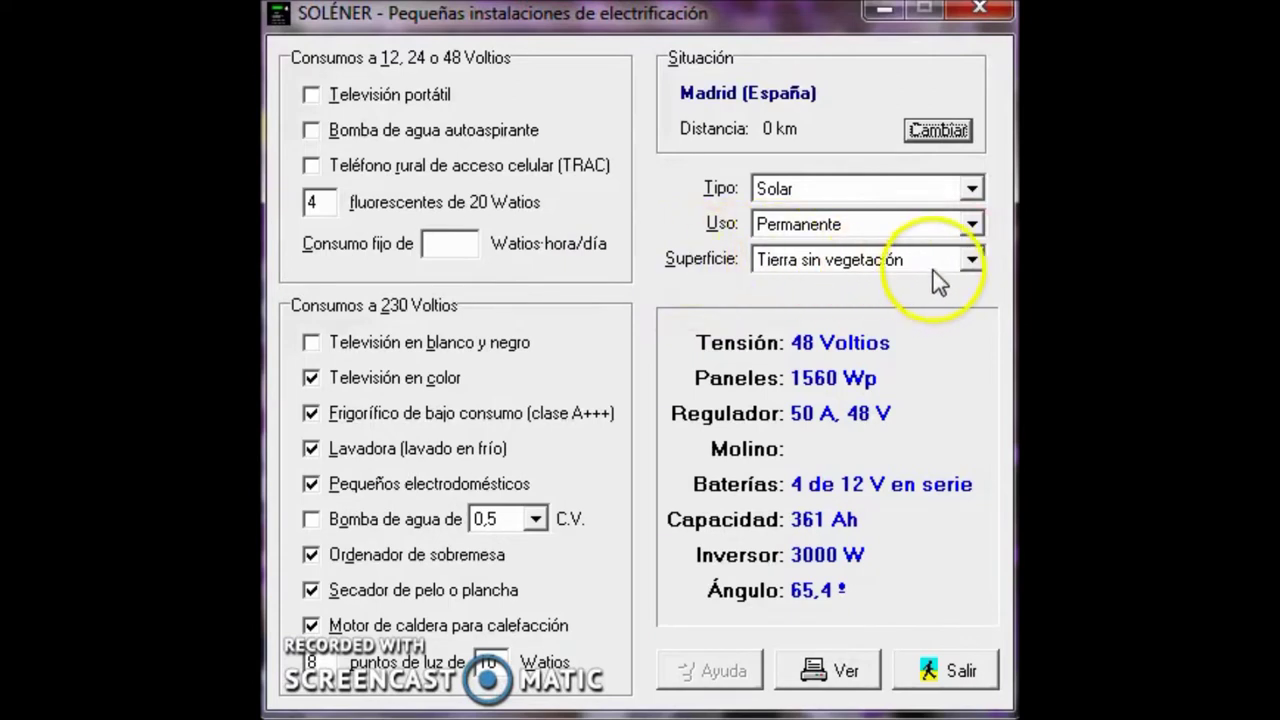
left_click(971, 260)
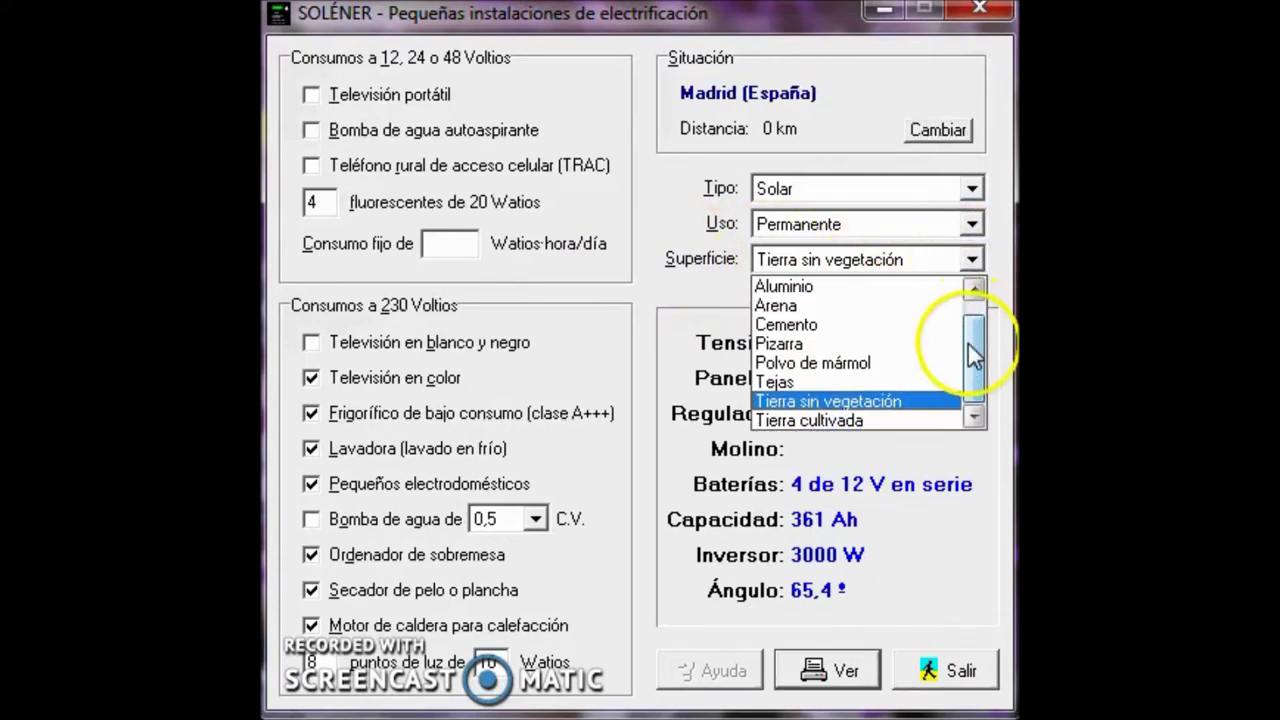
left_click_drag(968, 344, 966, 334)
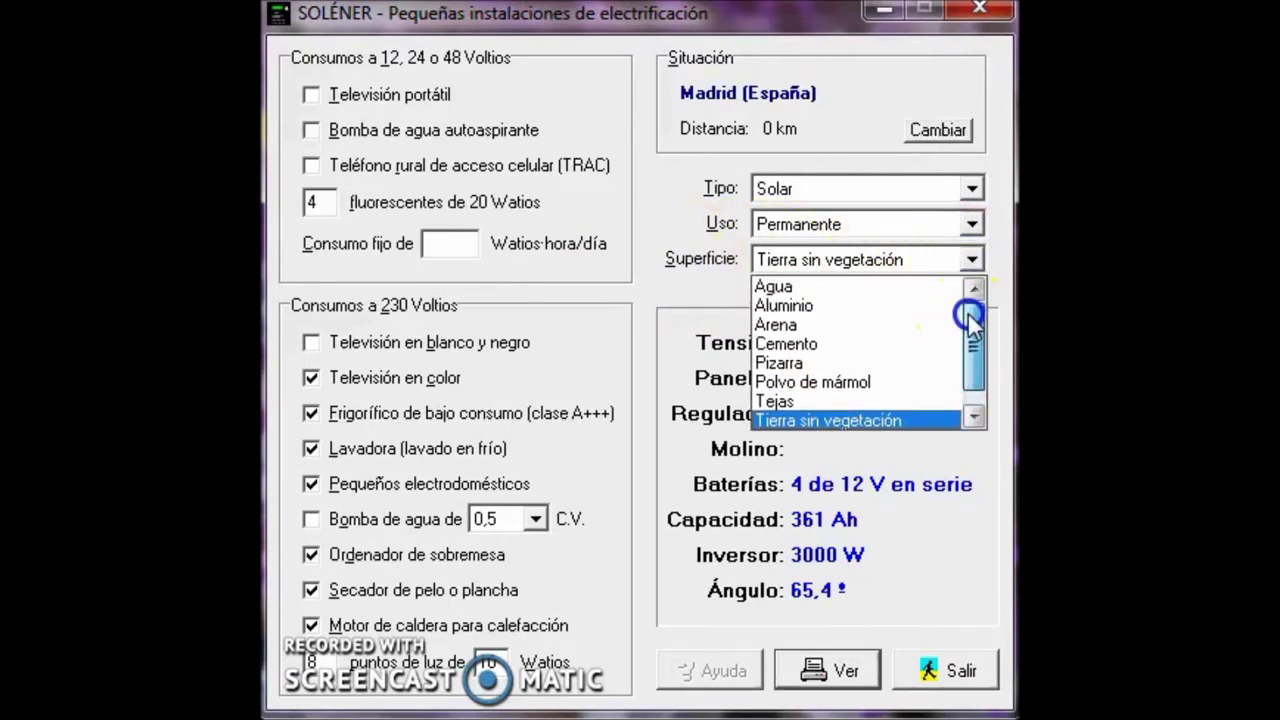
left_click(815, 346)
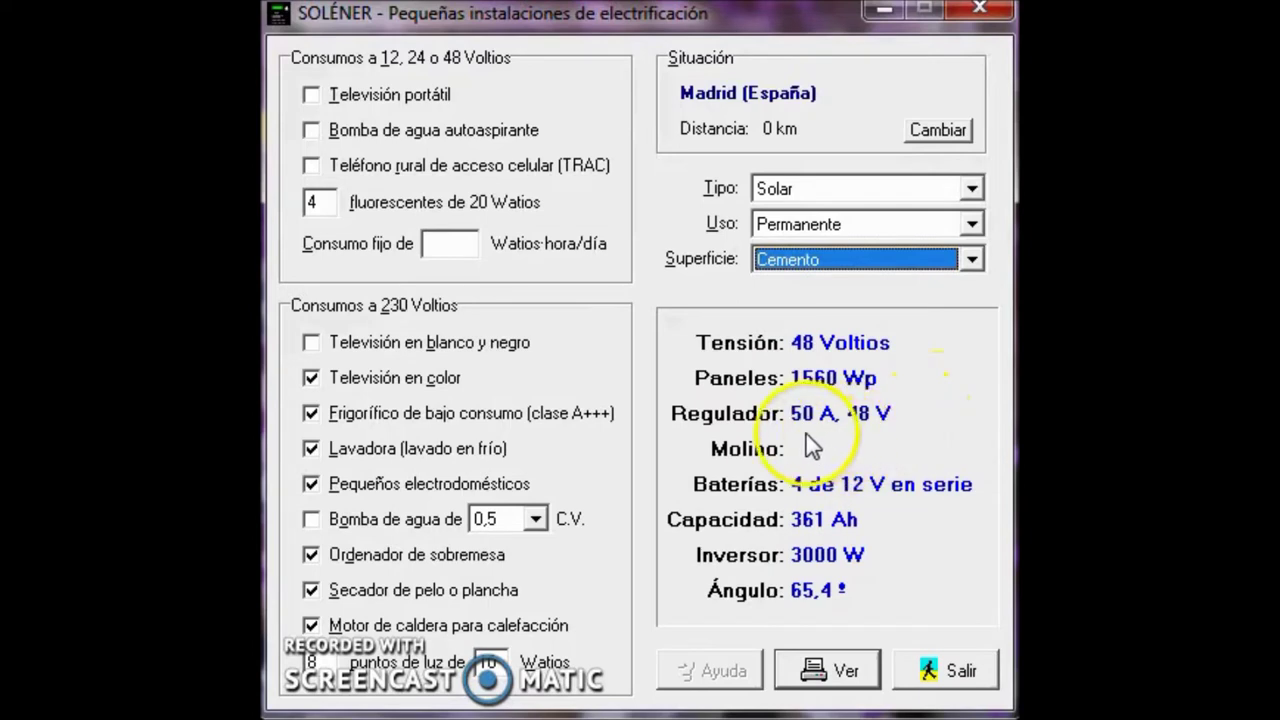
key("Down")
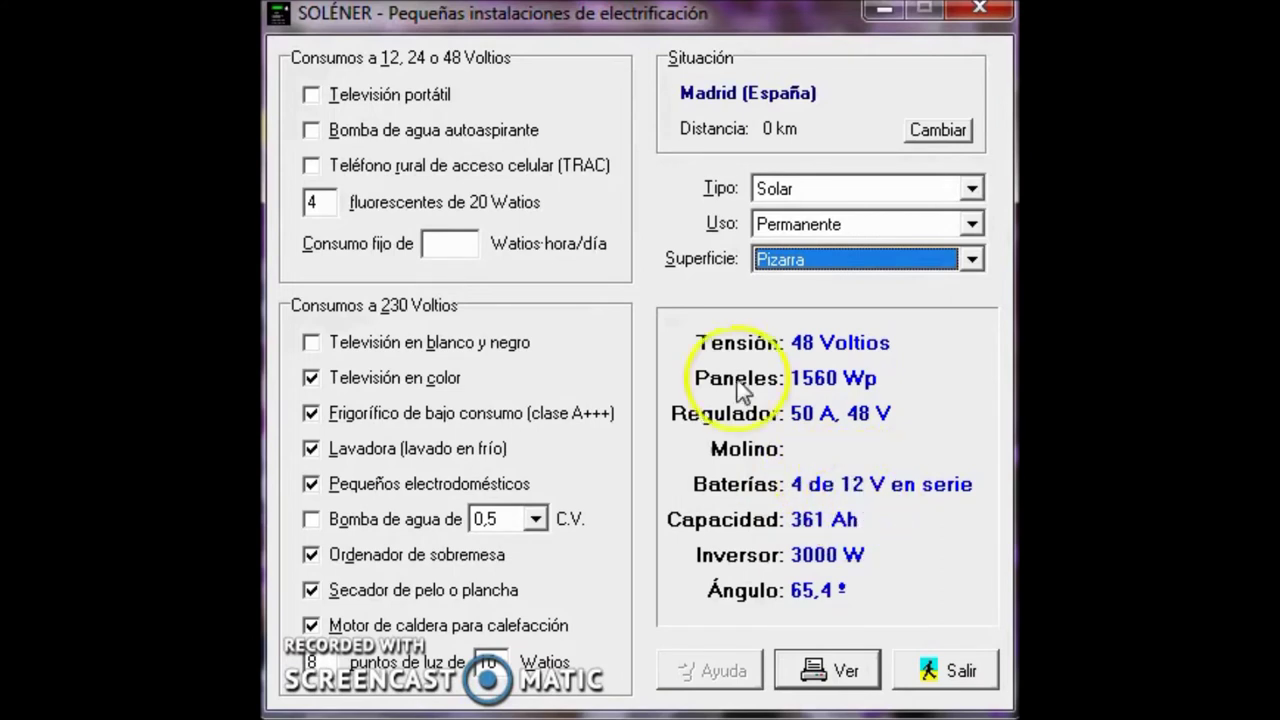
key("Down")
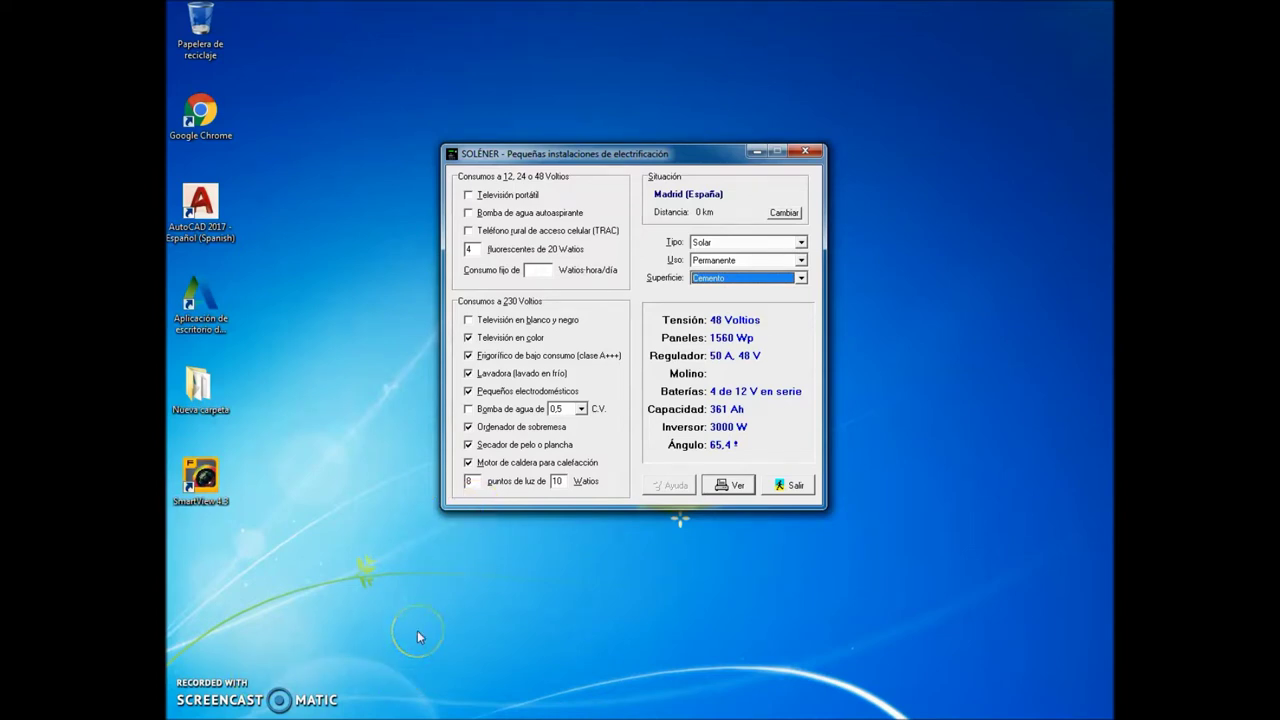
- Bring up the Chrome shop pages, check the required panel power in SOLÉNER's results, and minimize SOLÉNER
left_click(440, 670)
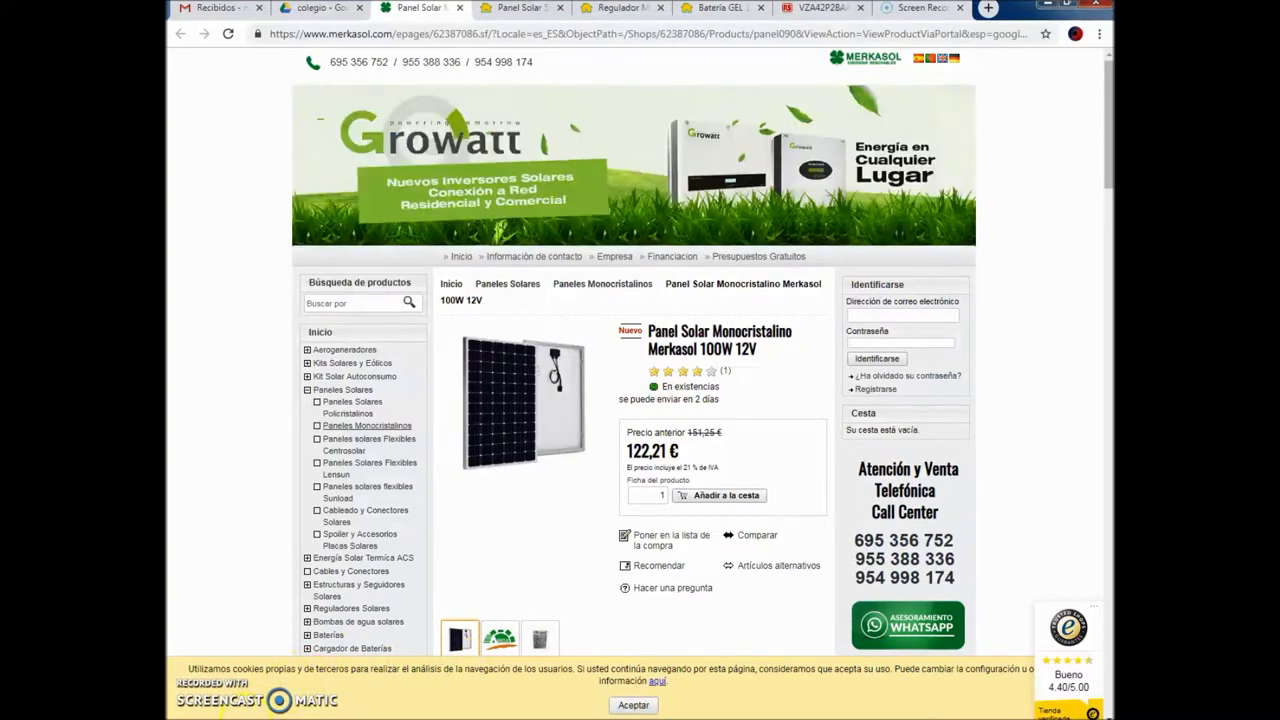
key("super")
key("super")
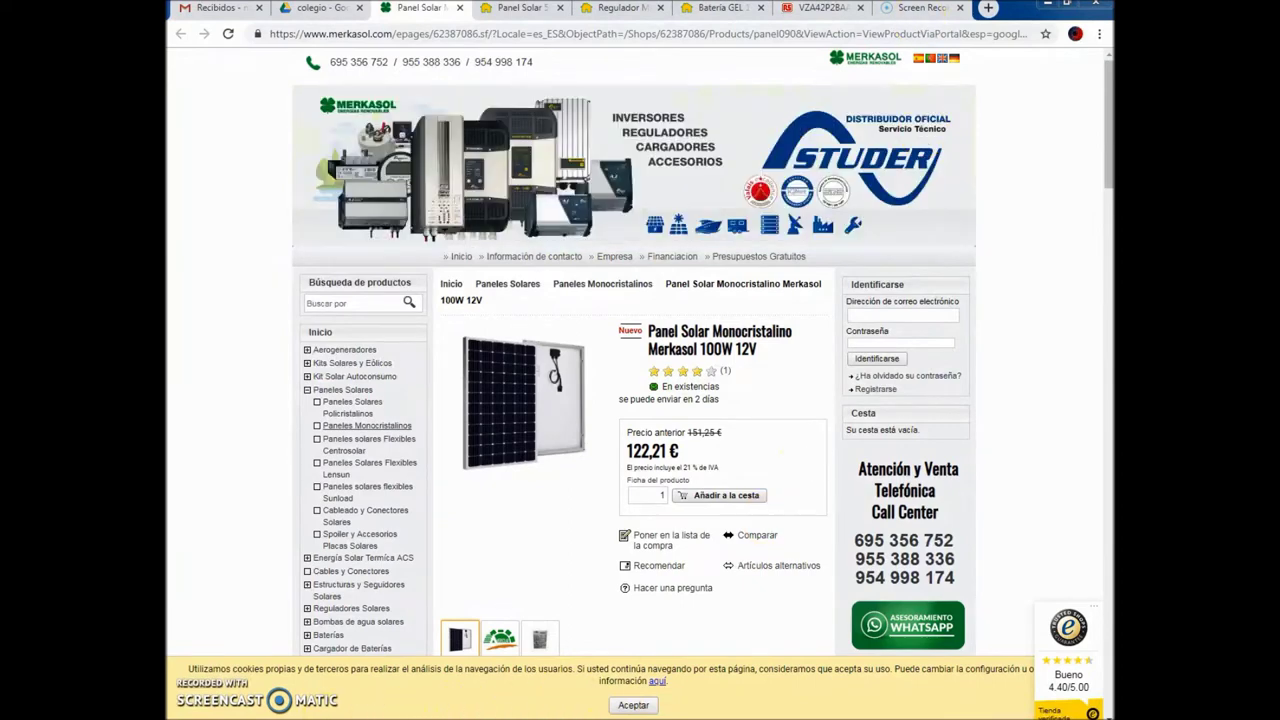
left_click(1047, 4)
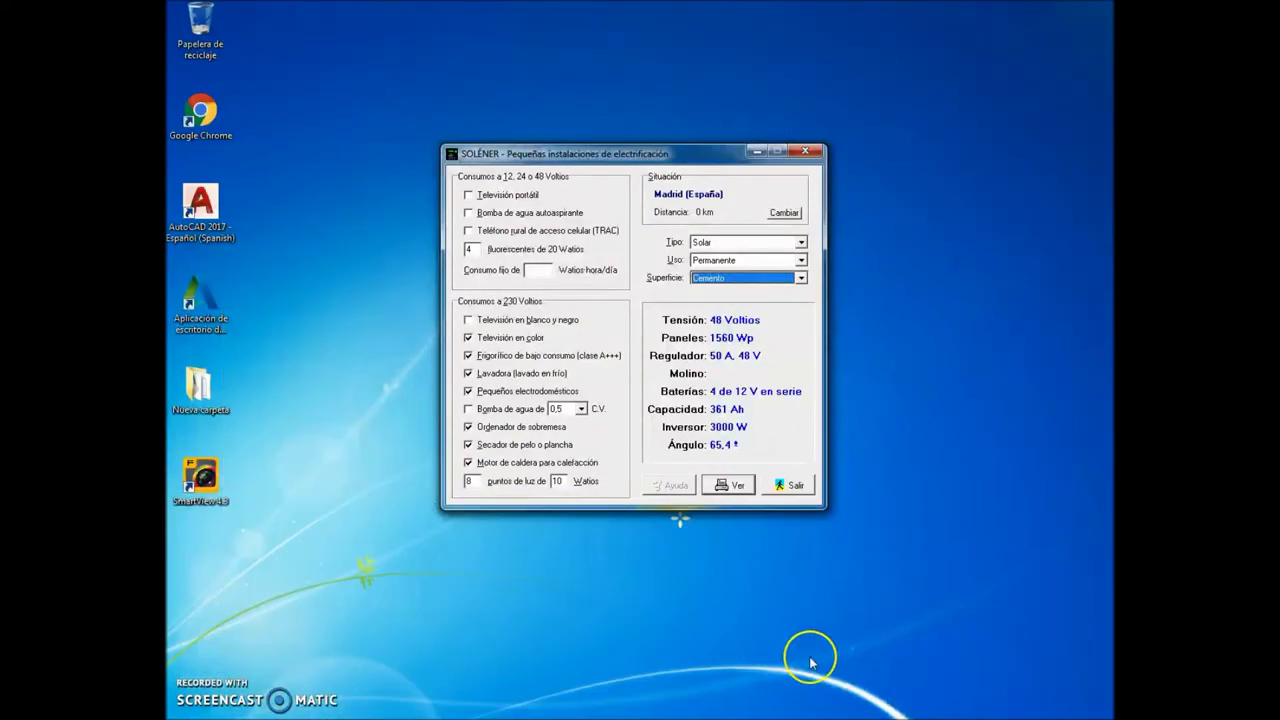
left_click_drag(679, 519, 679, 538)
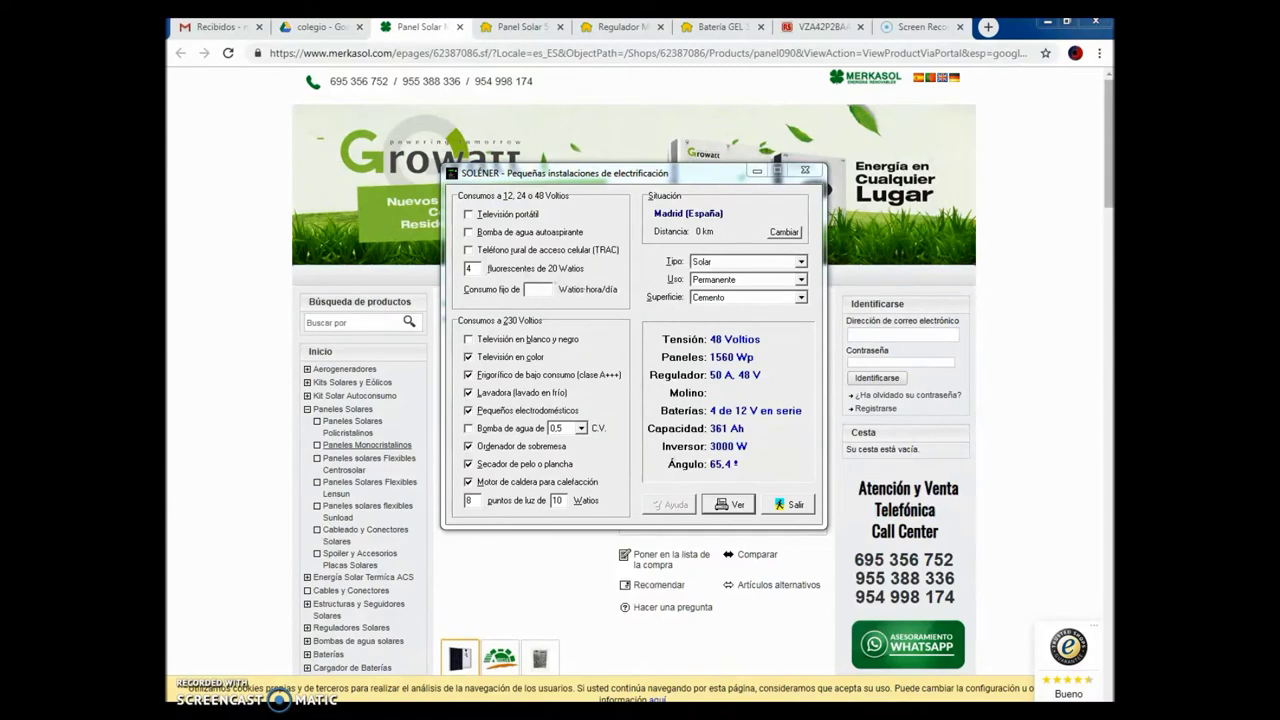
left_click(712, 360)
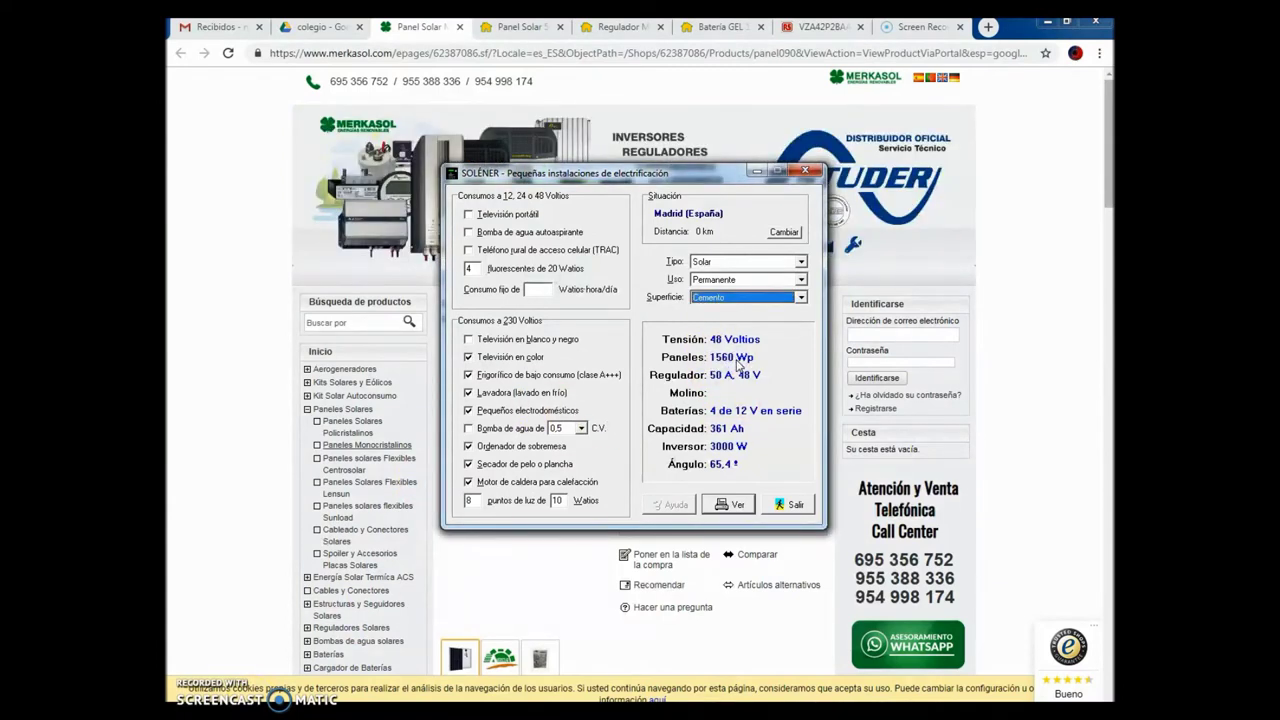
left_click(757, 172)
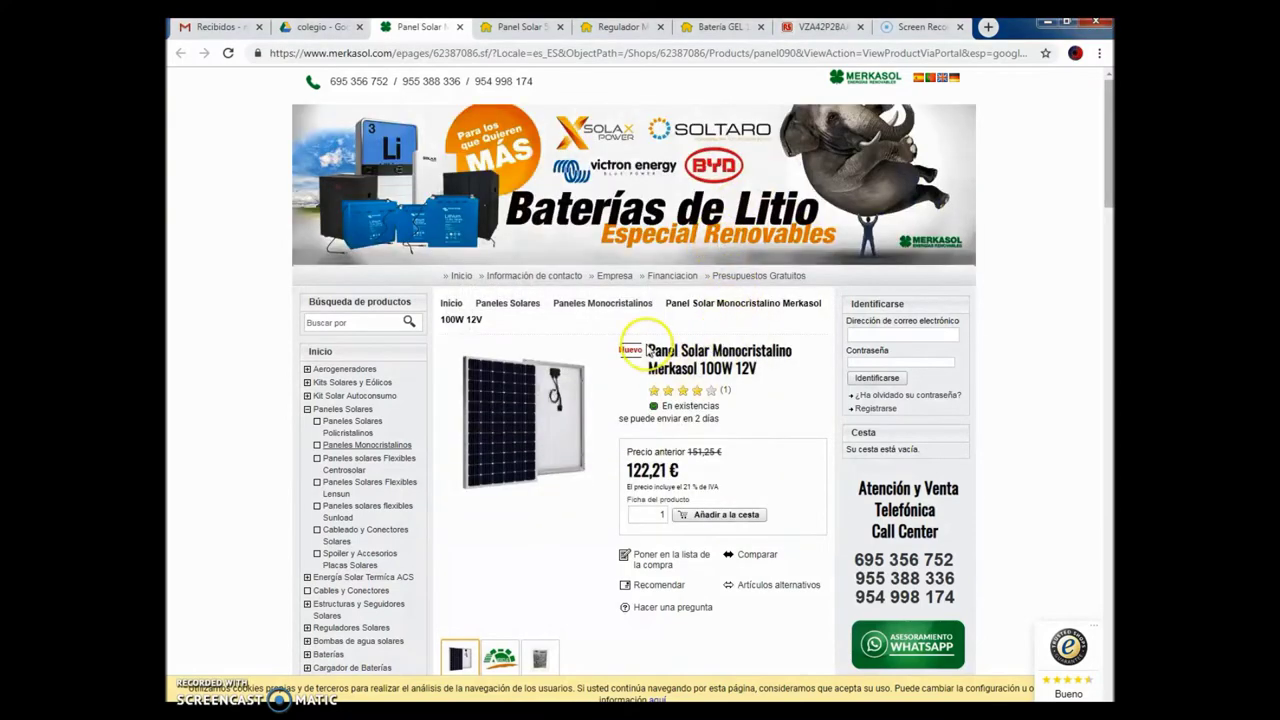
- Compare the Merkasol 100W 12V monocrystalline panel with the 50W 12V Policristalino SHS panel, checking power and voltage
scroll(636, 356, "down", 2)
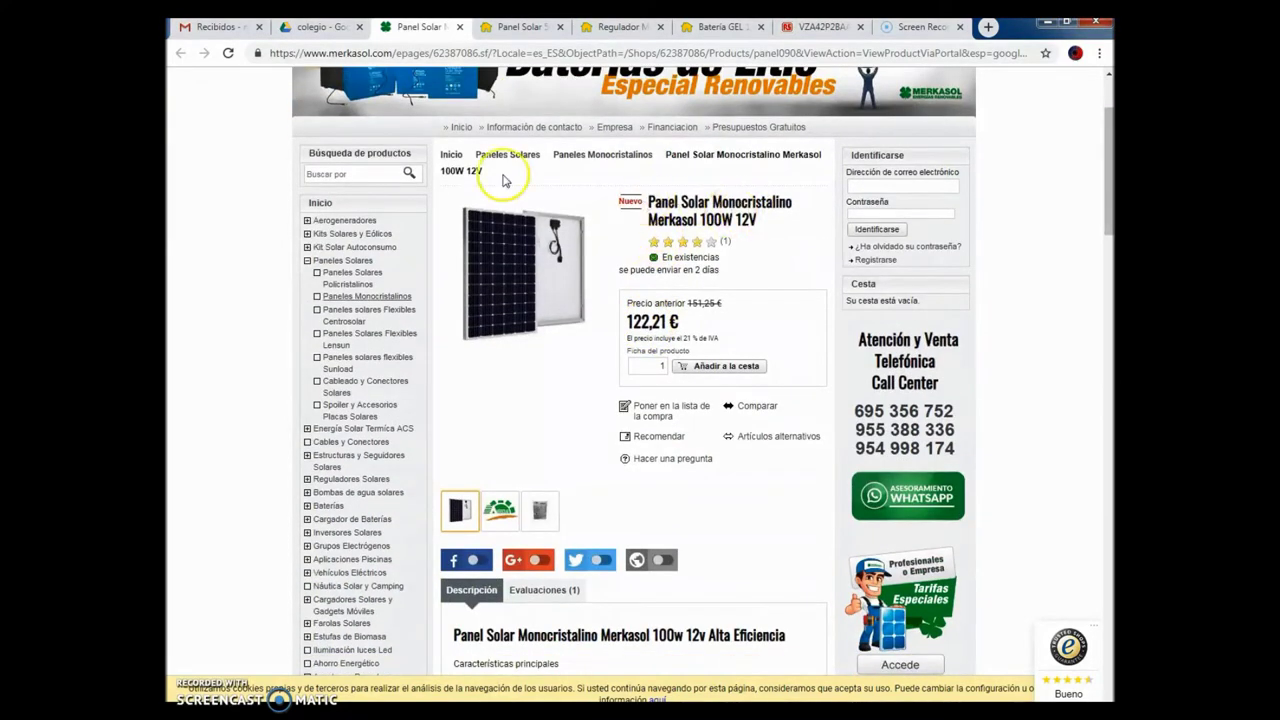
left_click(510, 30)
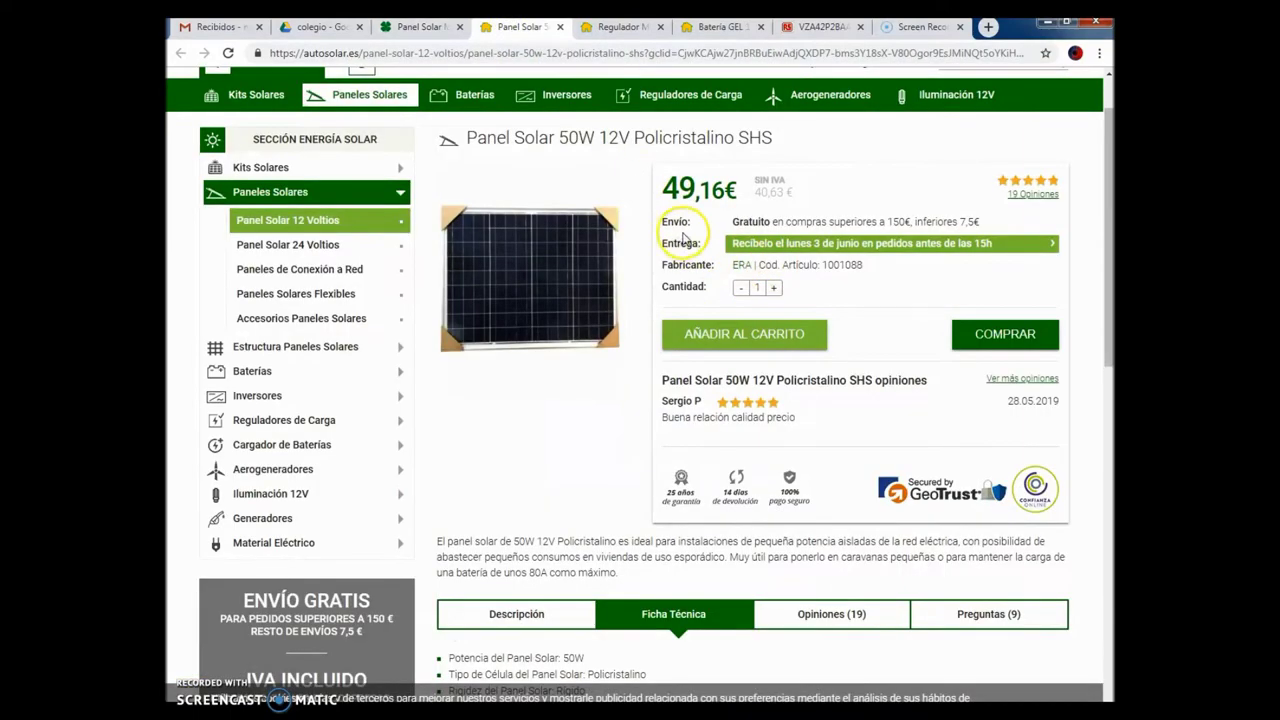
left_click(400, 30)
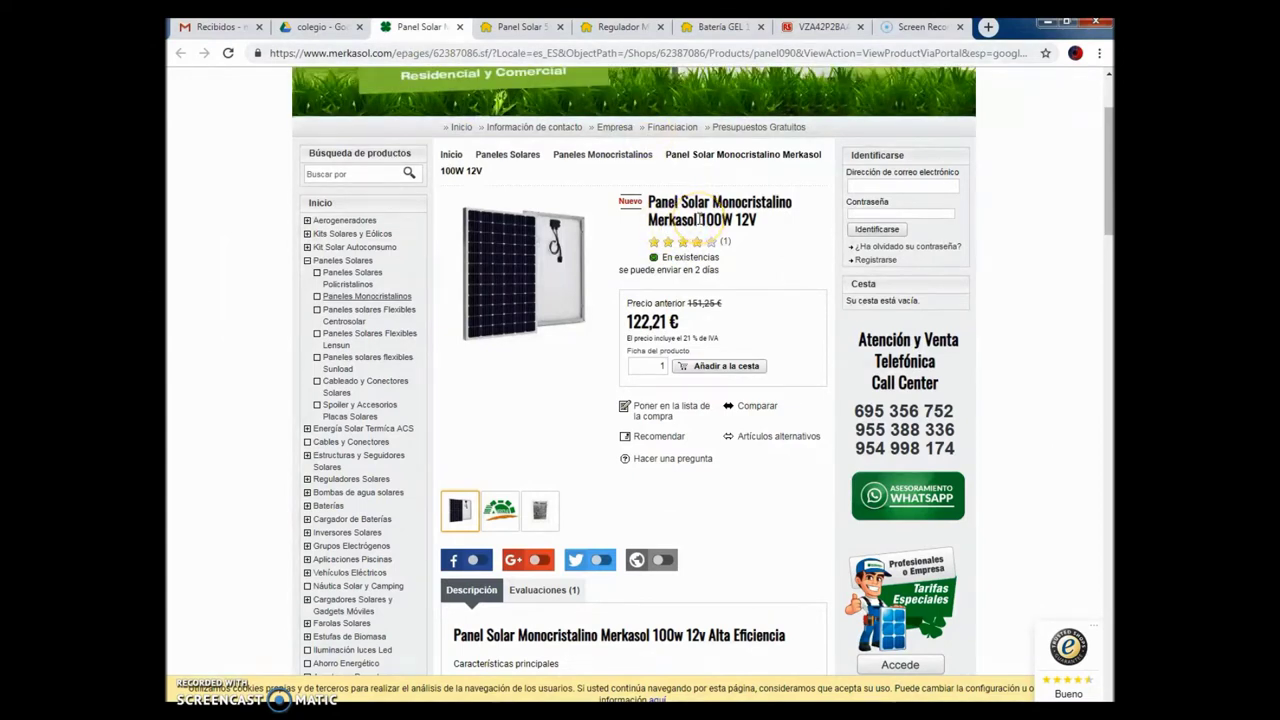
left_click_drag(699, 219, 736, 220)
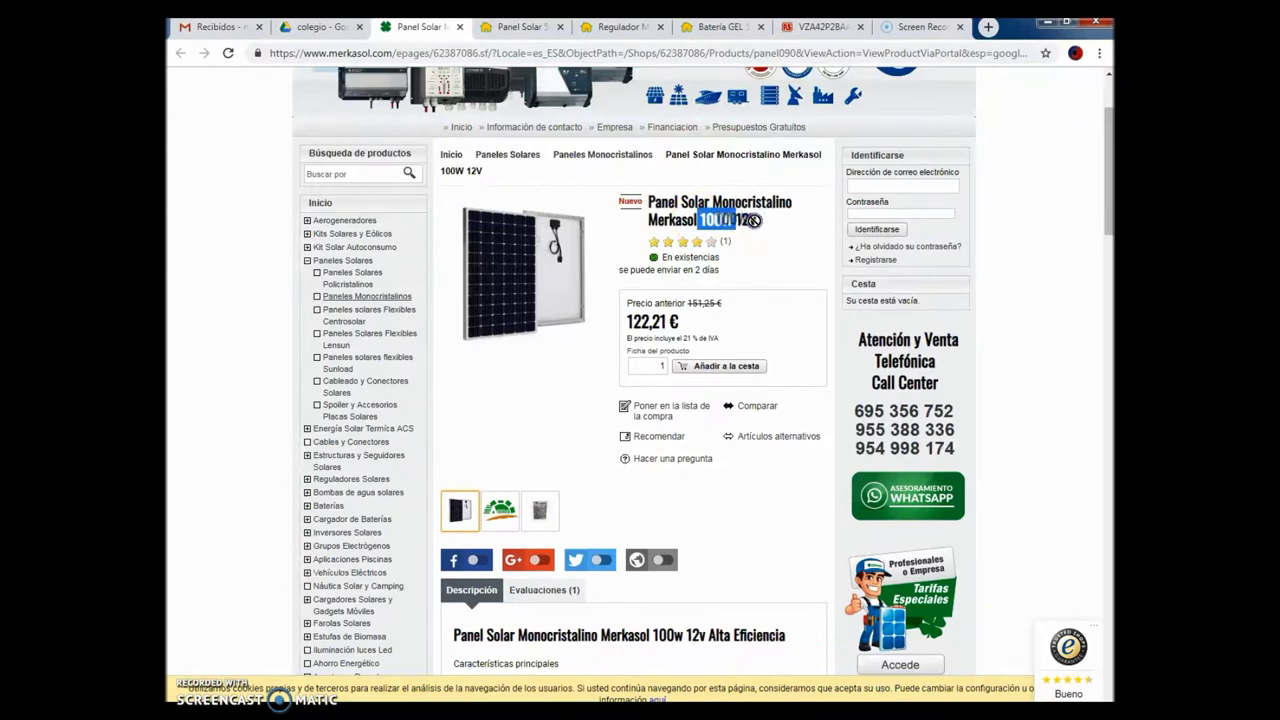
left_click(759, 226)
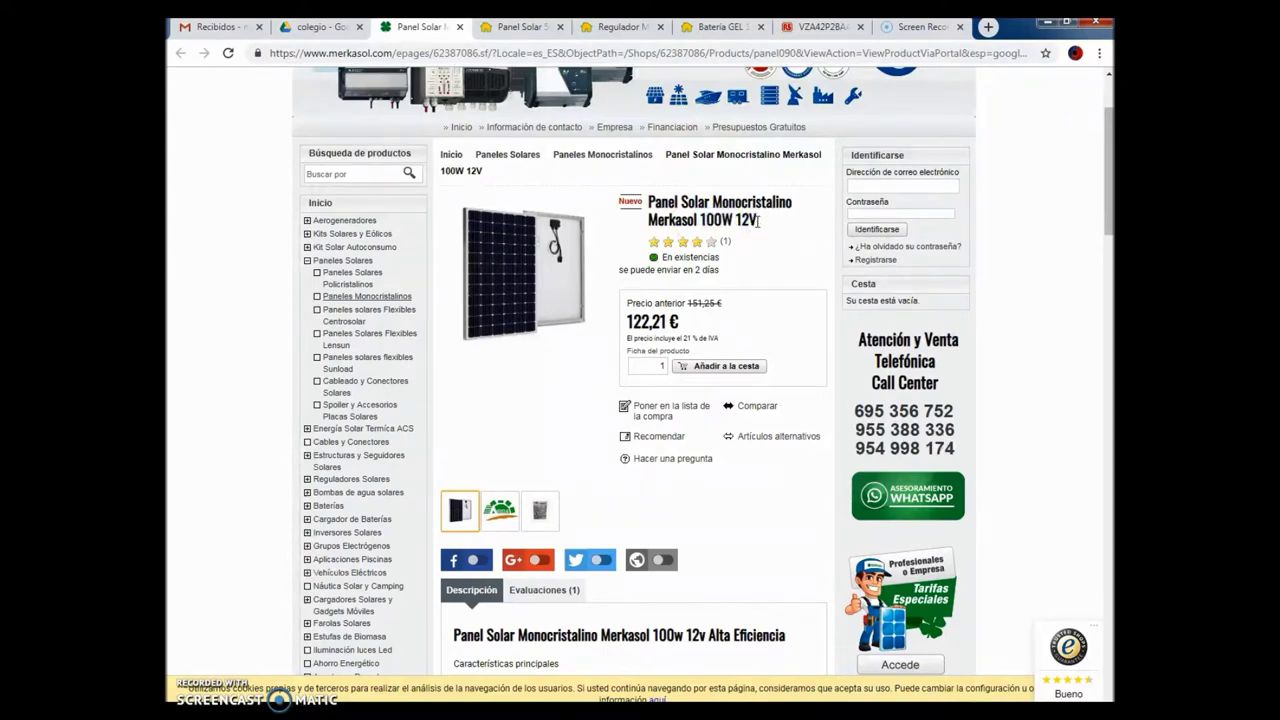
- Compare the prices of the Merkasol 100W 12V monocrystalline panel and the 50W 12V Policristalino SHS panel on their shop pages
scroll(757, 222, "down", 3)
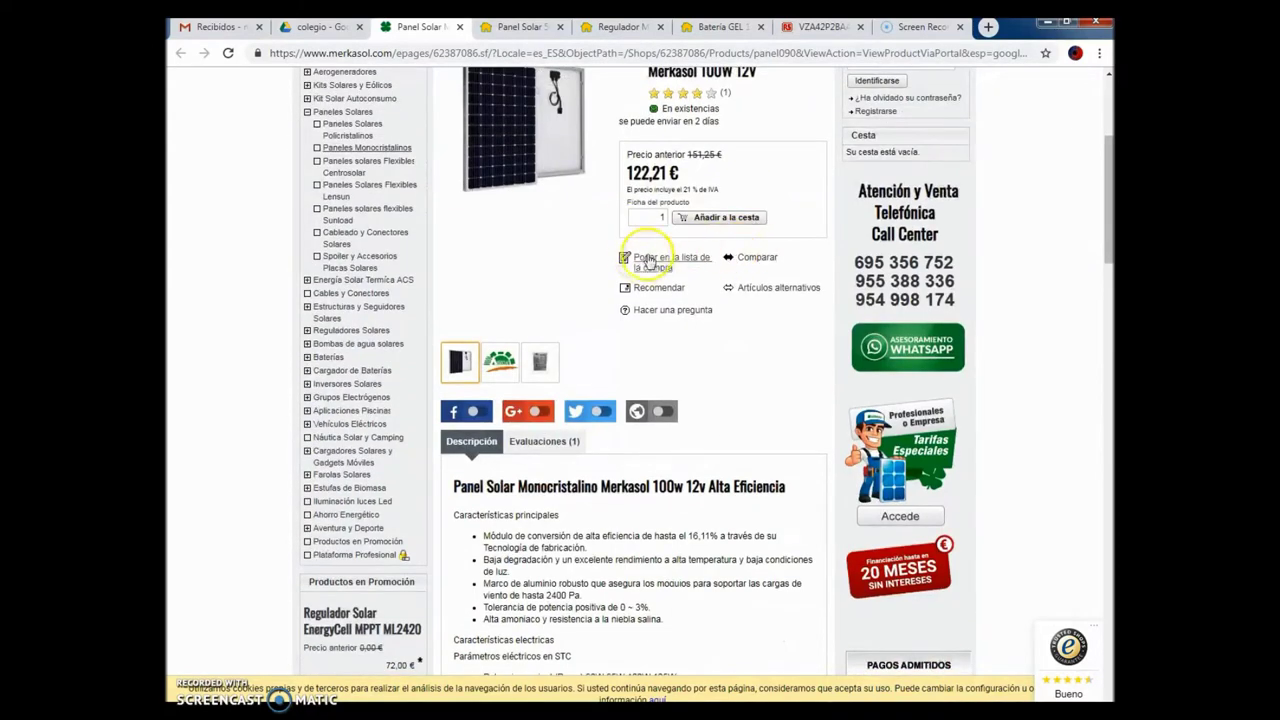
left_click(537, 38)
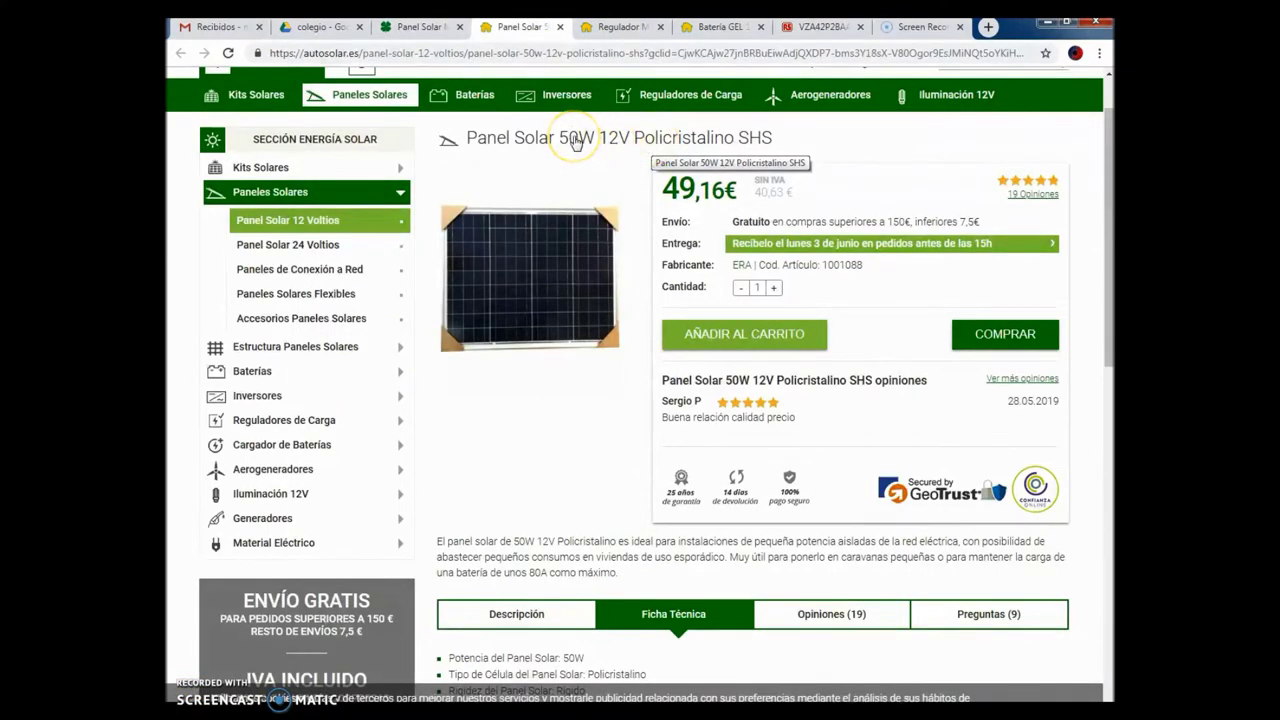
left_click_drag(800, 192, 683, 186)
left_click(670, 187)
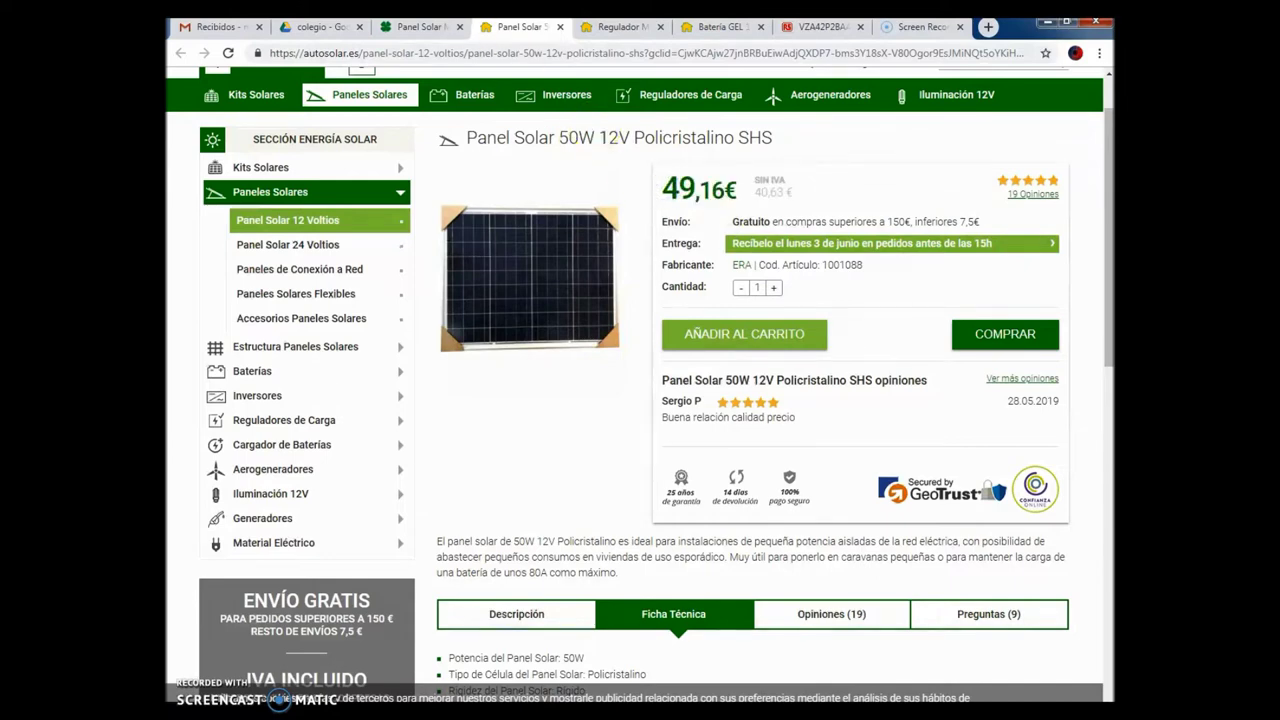
left_click(412, 29)
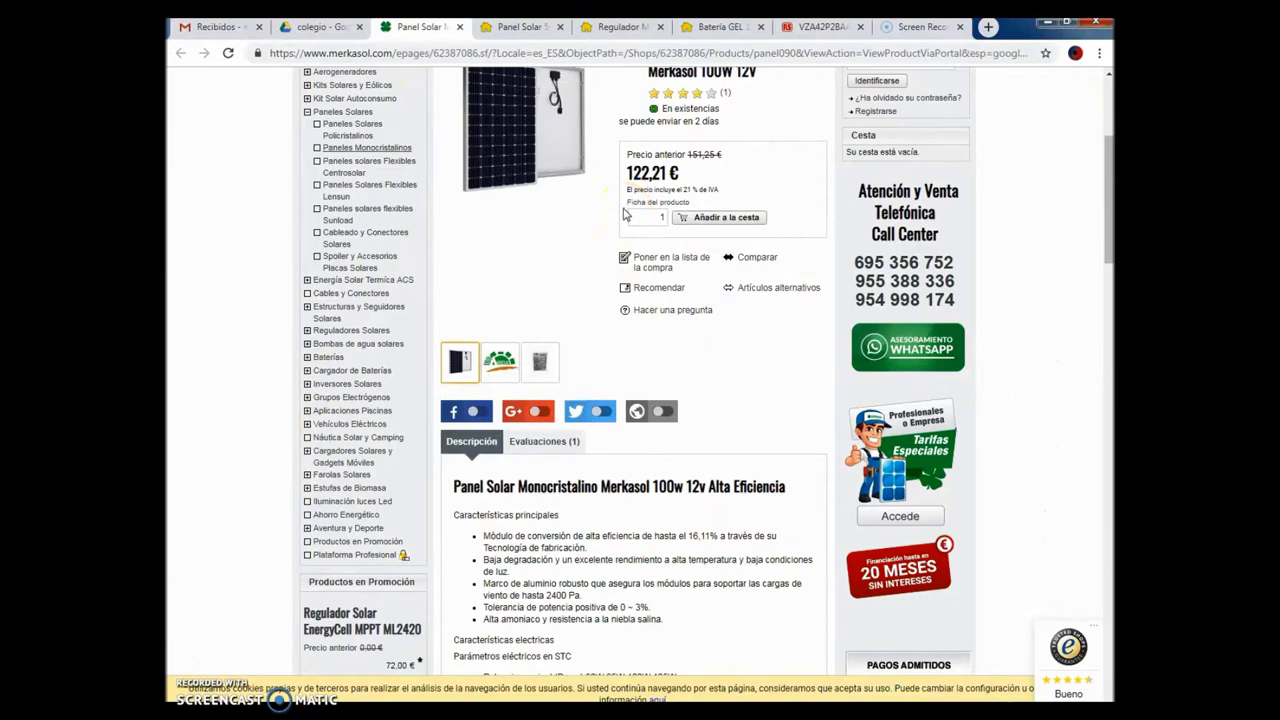
- Find the module dimensions in the Merkasol 100W panel's mechanical characteristics and highlight the values
scroll(625, 213, "down", 4)
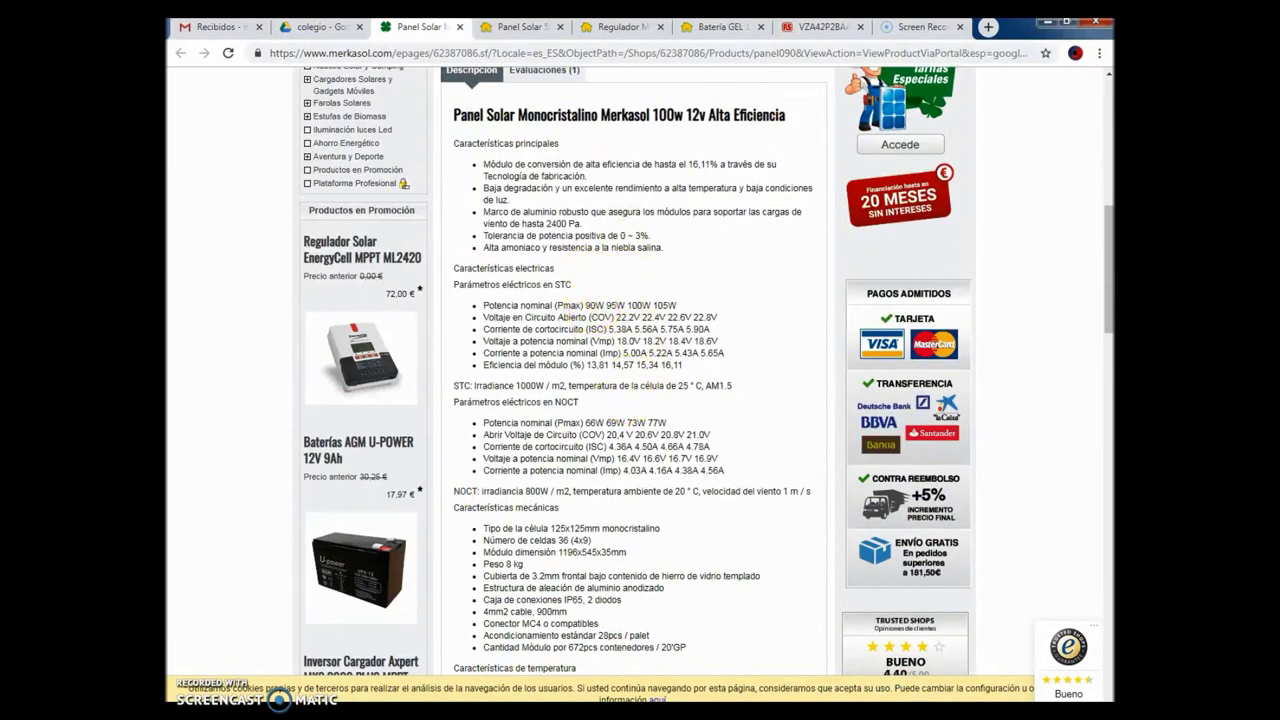
scroll(570, 484, "down", 1)
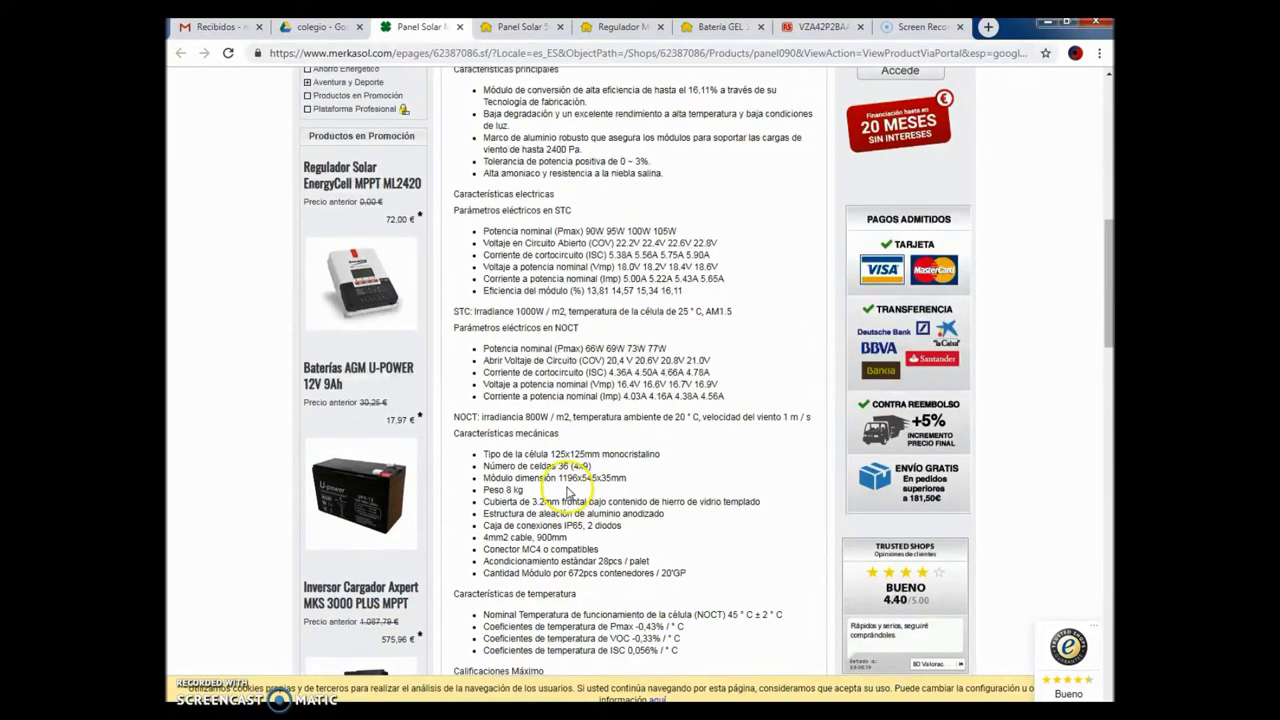
left_click(559, 478)
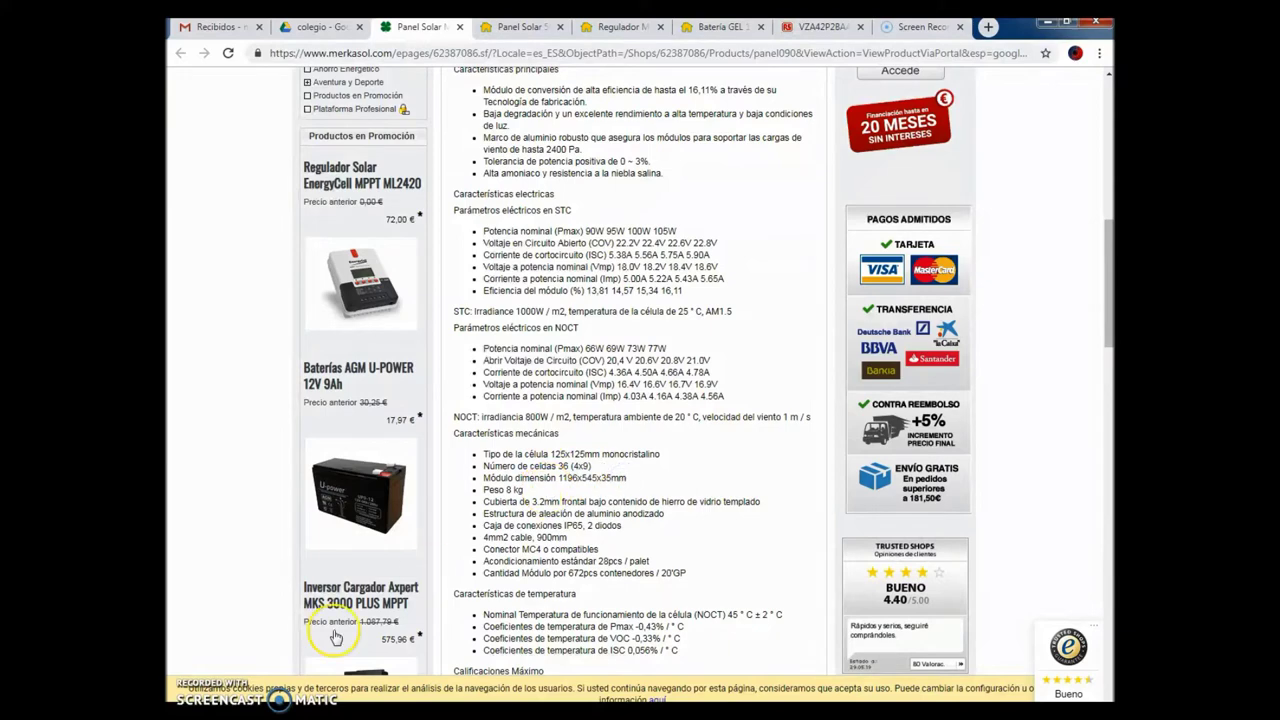
scroll(480, 460, "up", 3)
scroll(515, 425, "down", 3)
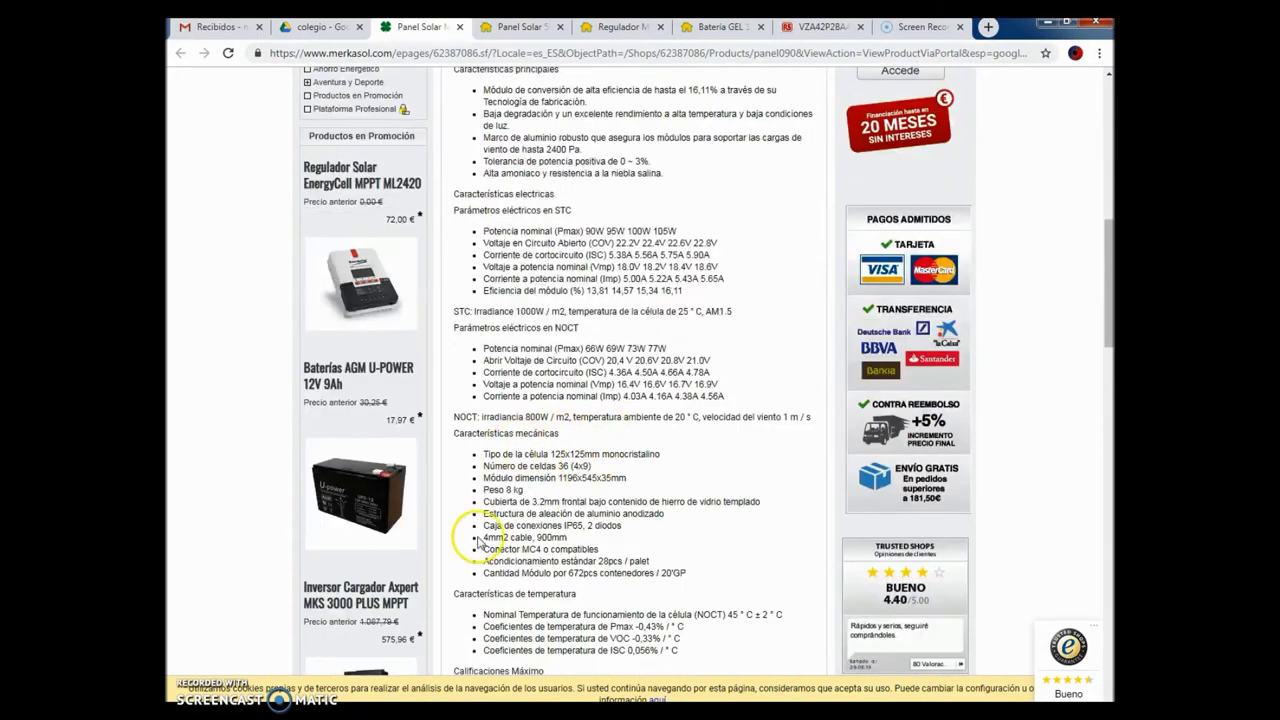
left_click_drag(557, 477, 484, 477)
double_click(620, 477)
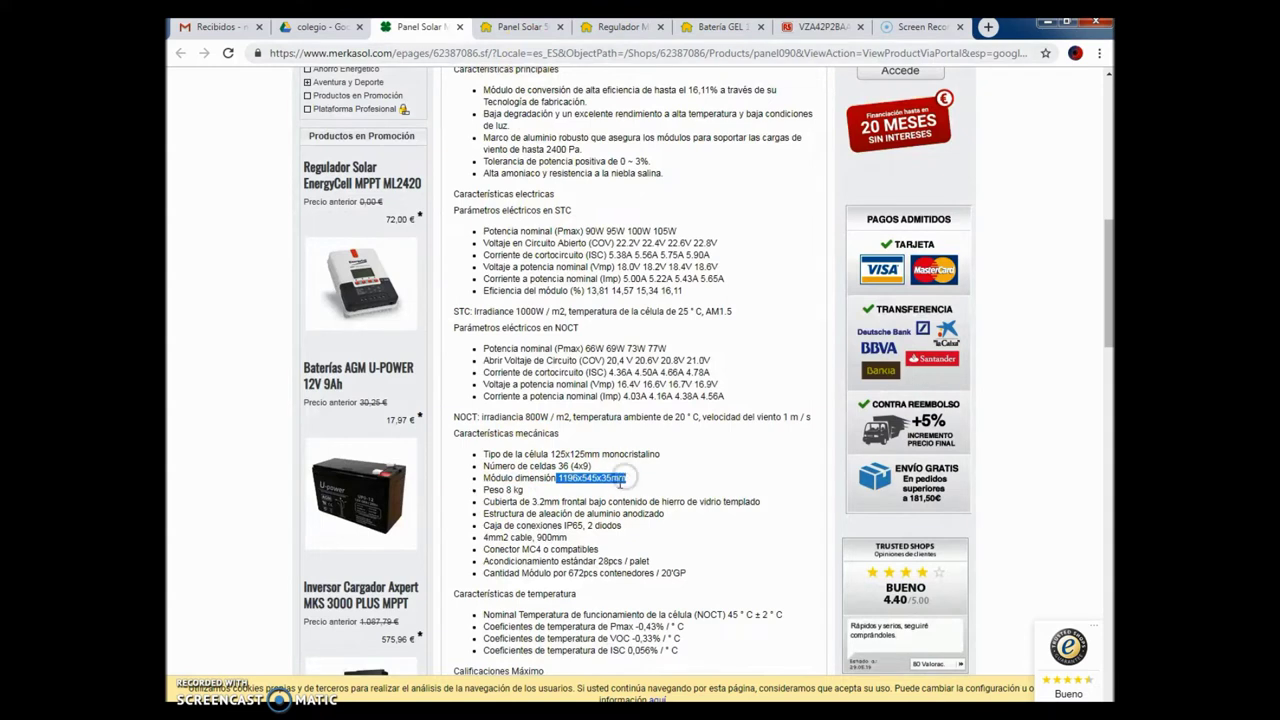
left_click(558, 478)
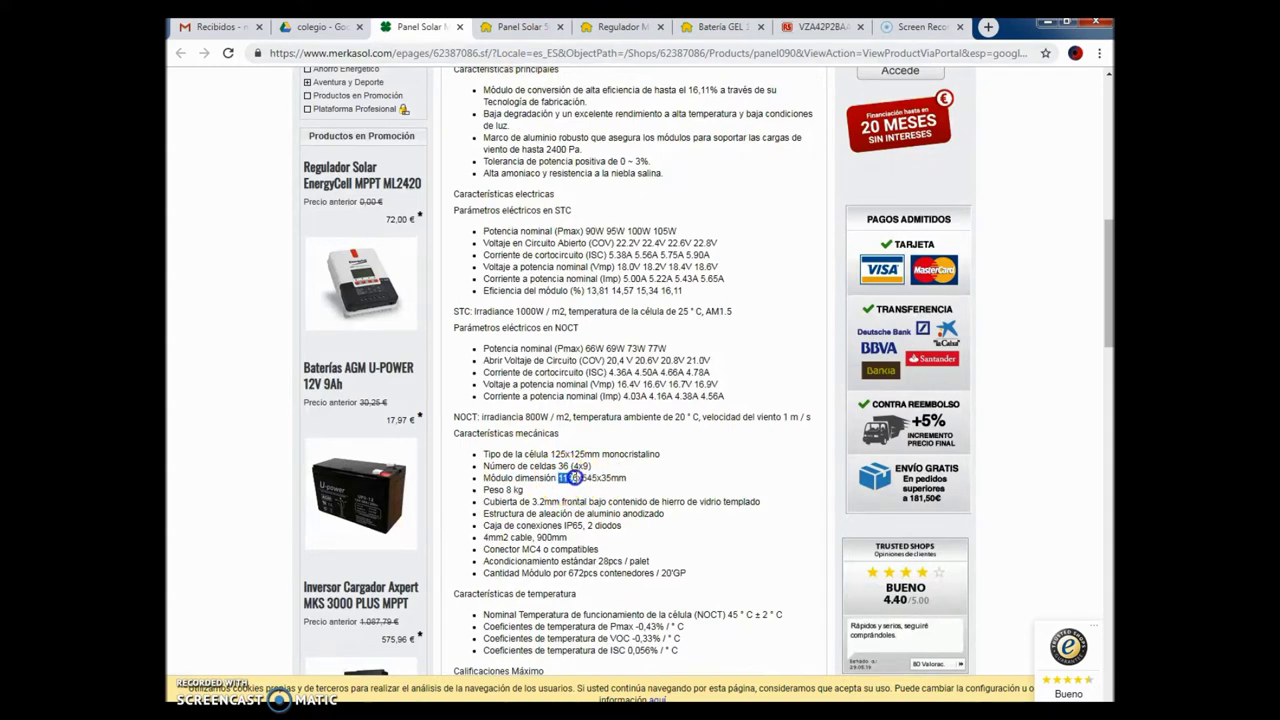